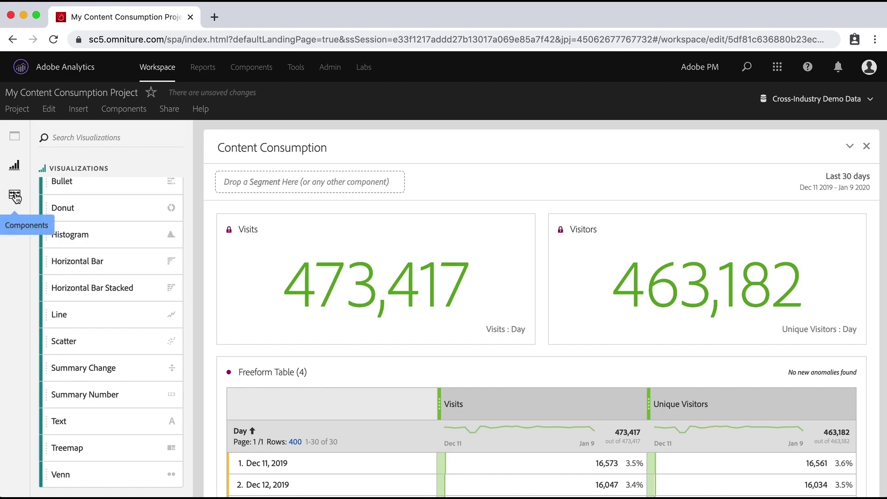
Show the Components list of dimensions and metrics in the left rail.
click(15, 195)
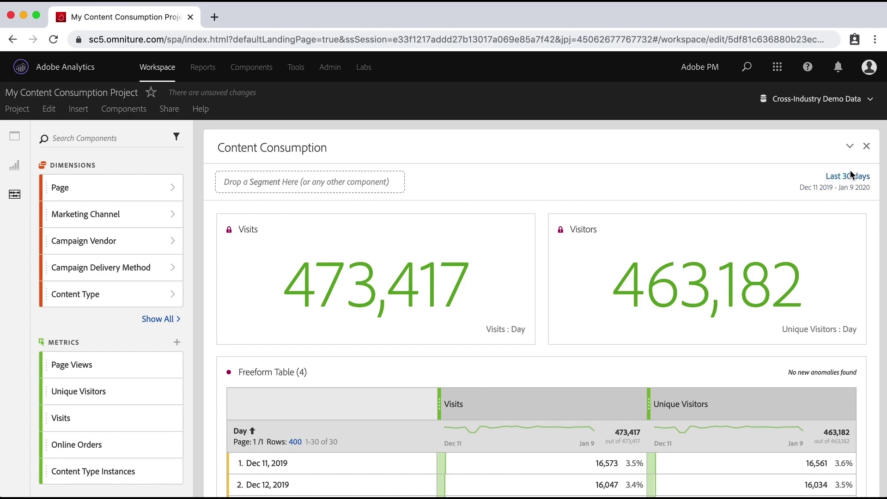
Collapse Content Consumption, expand and re-collapse Attribution, then expand Content Consumption again.
click(849, 147)
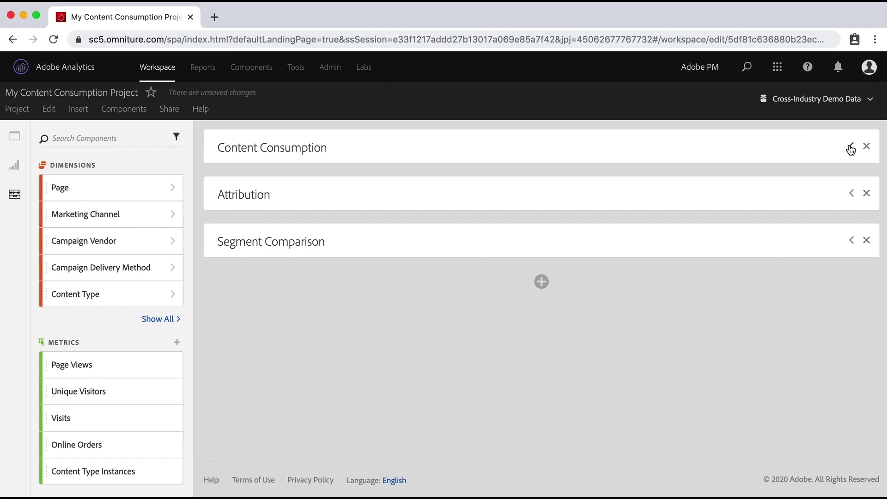
click(851, 194)
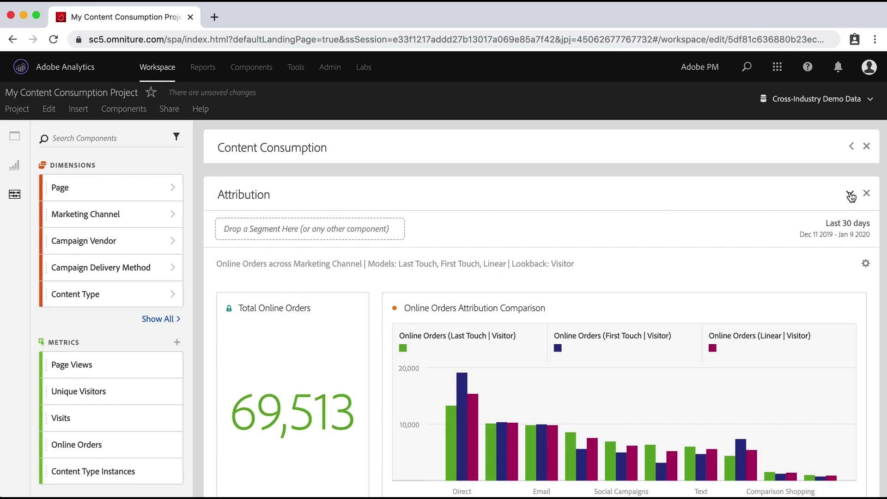
click(850, 196)
click(851, 146)
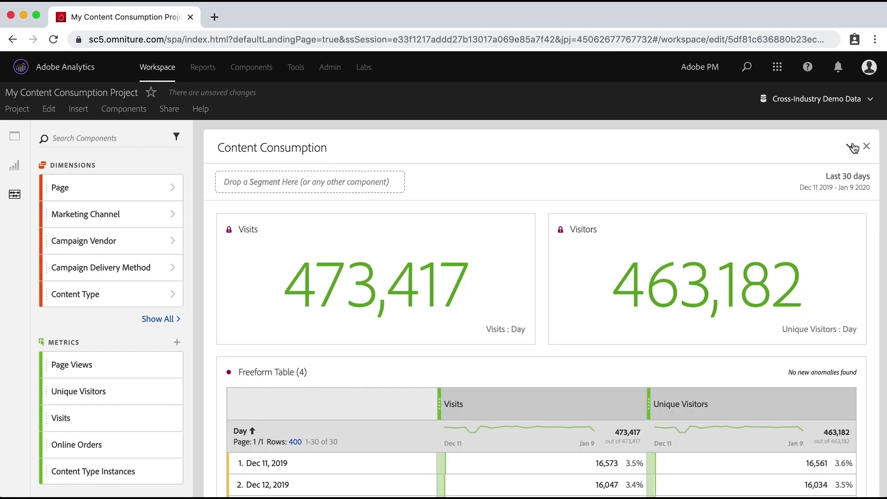
In the date range calendar, try selecting December 10–12, then January 13–16.
click(837, 180)
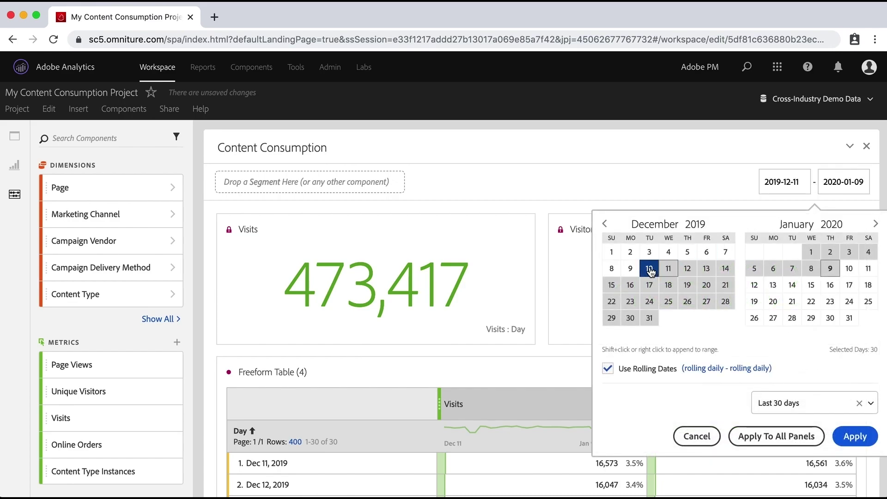
click(649, 270)
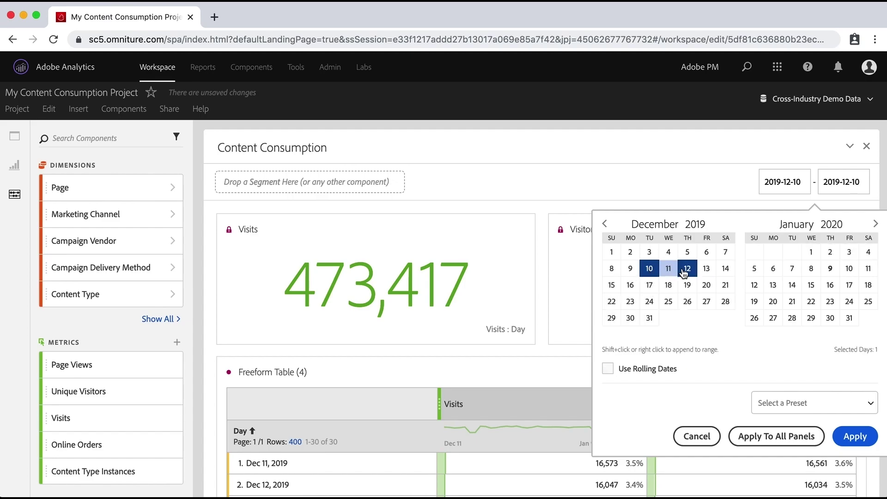
shift+click(684, 271)
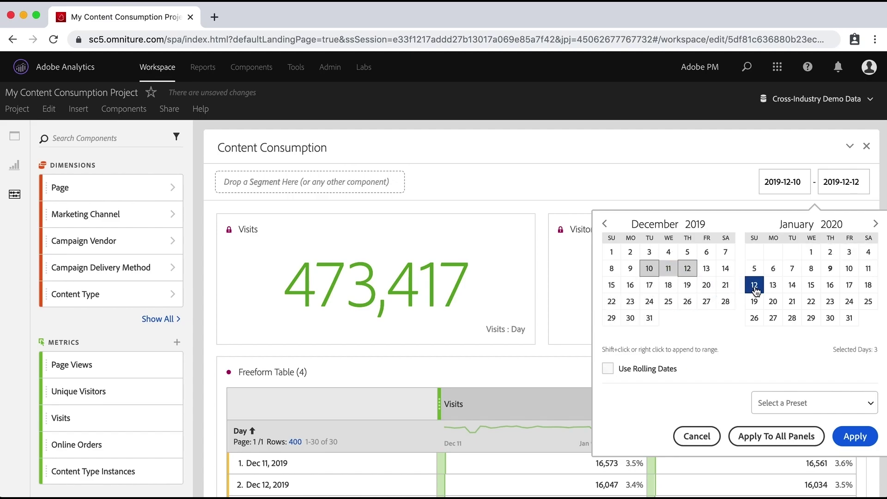
click(774, 286)
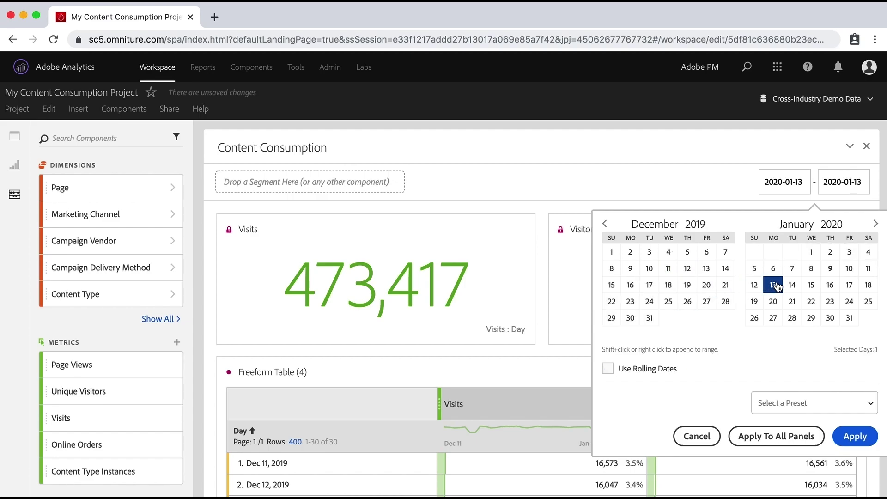
shift+click(830, 285)
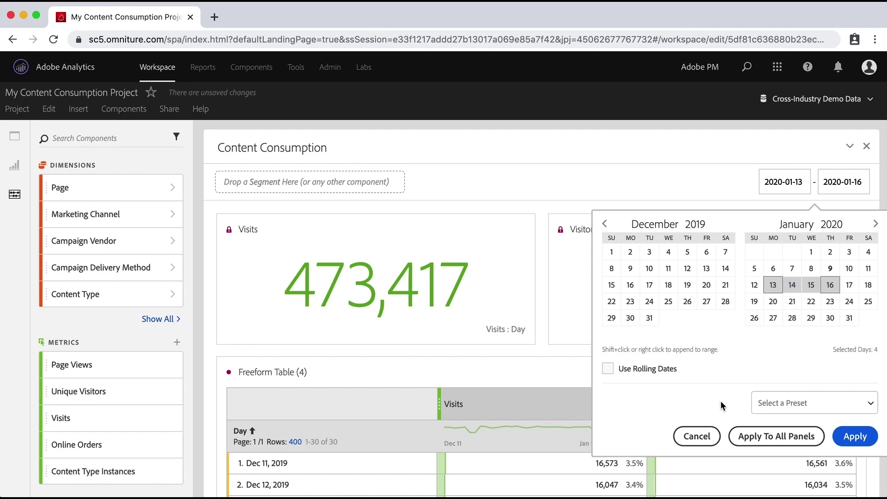
Choose the 'Last month' preset and apply it to the panel.
click(870, 404)
scroll(807, 356, down, 10)
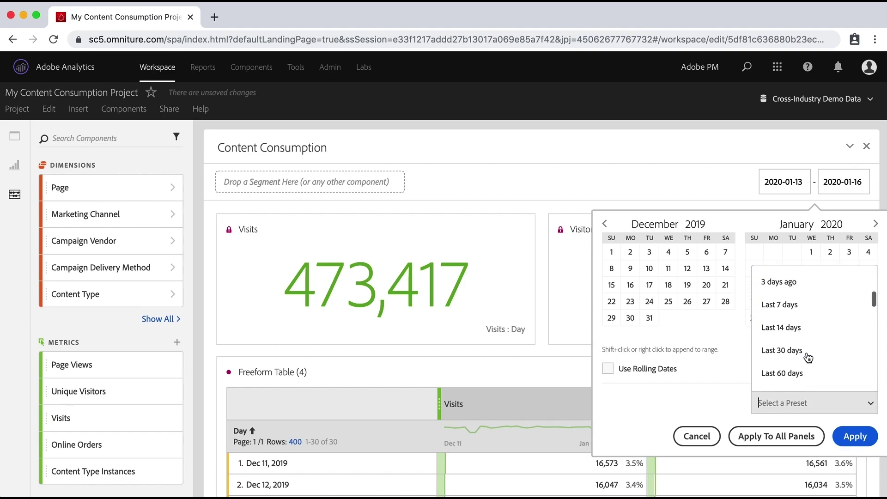
scroll(808, 357, down, 8)
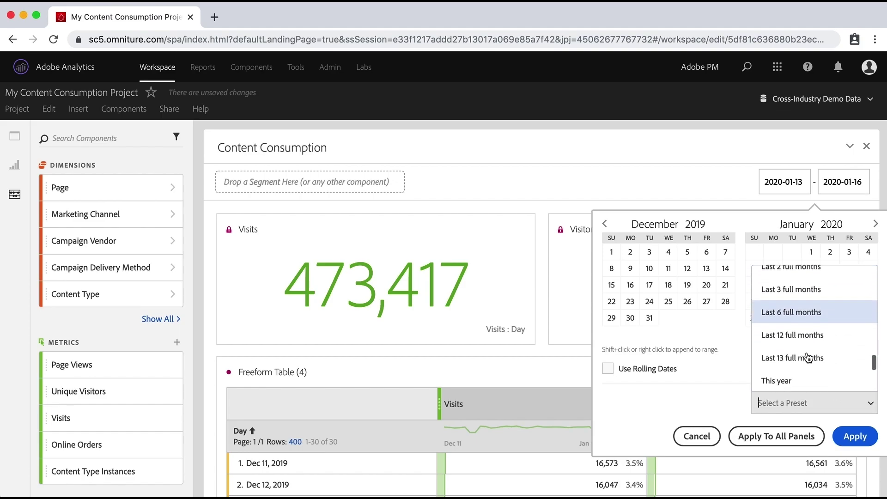
scroll(808, 357, up, 5)
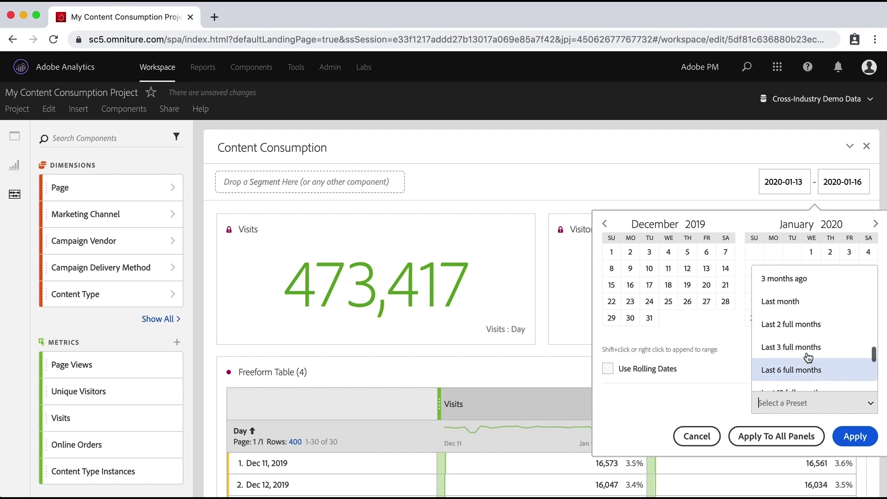
click(793, 329)
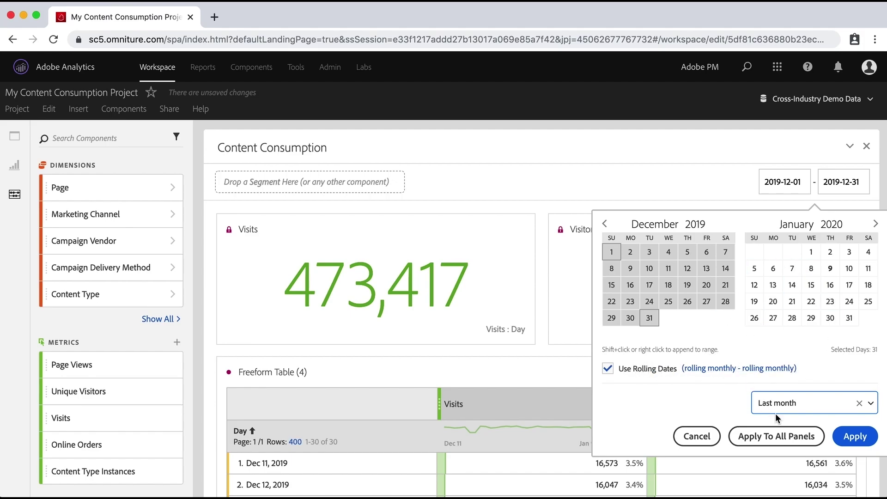
click(855, 436)
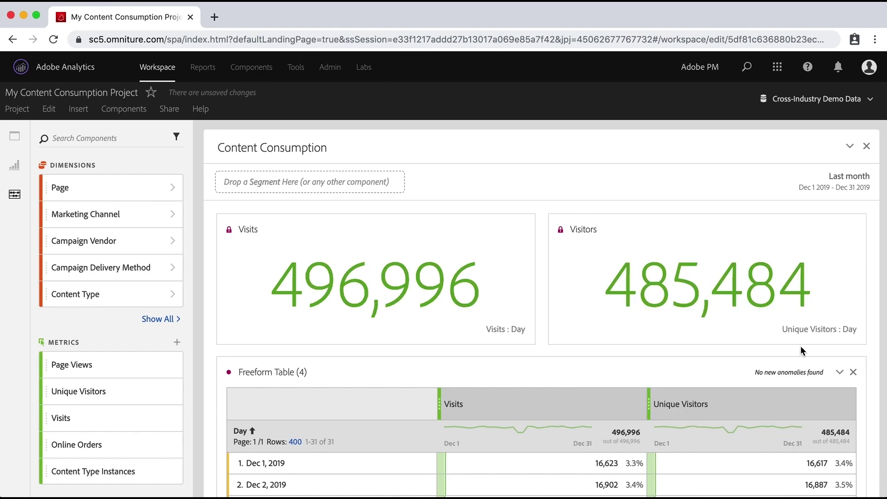
scroll(496, 392, down, 2)
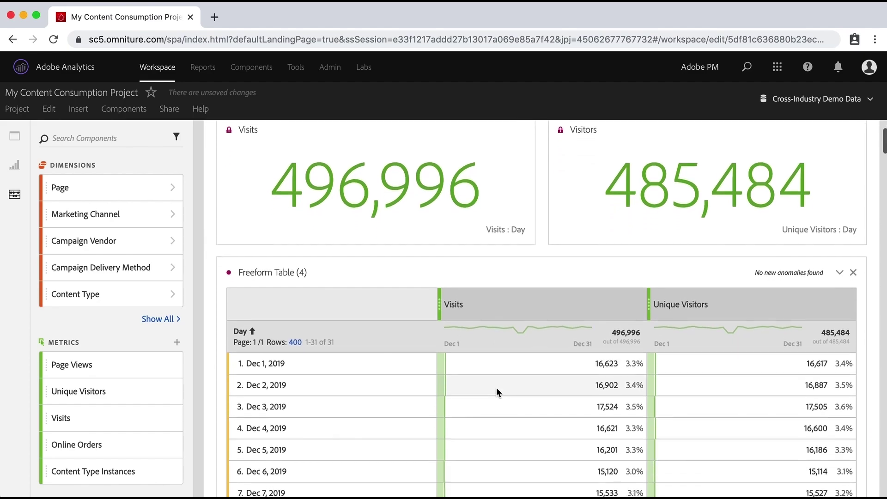
scroll(497, 392, up, 2)
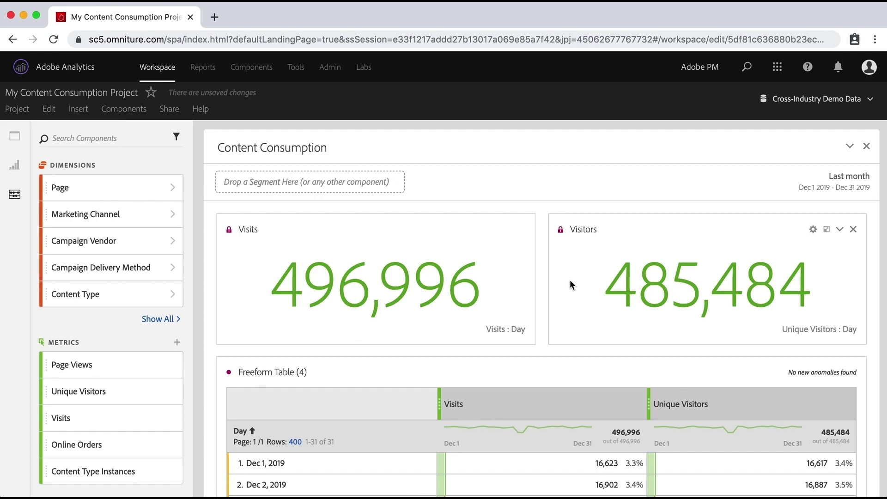
scroll(569, 279, down, 3)
scroll(331, 371, down, 5)
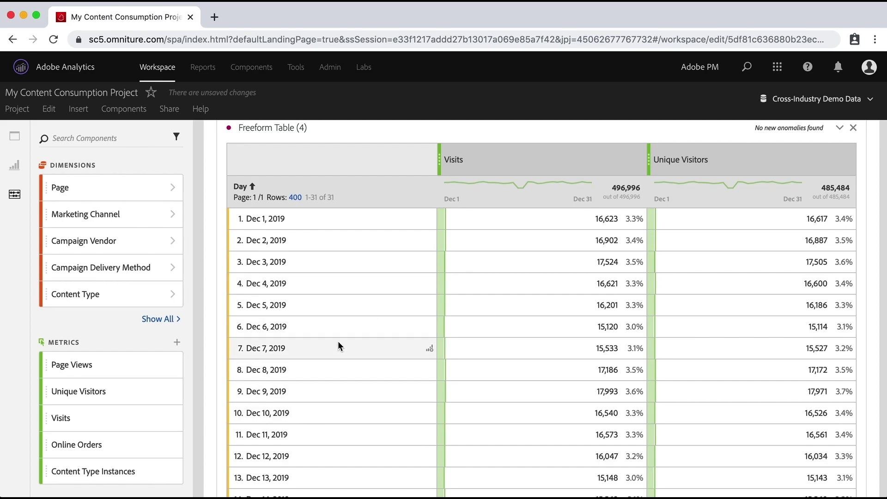
scroll(334, 284, up, 4)
scroll(334, 288, up, 3)
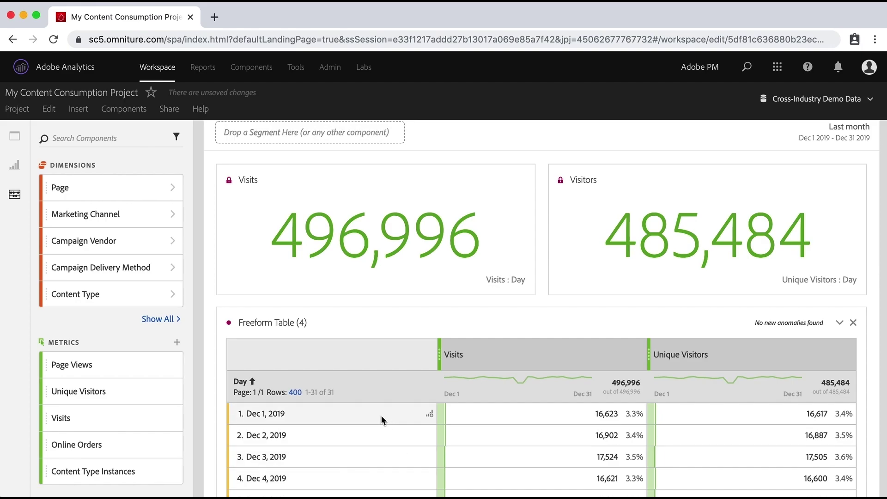
scroll(353, 414, down, 3)
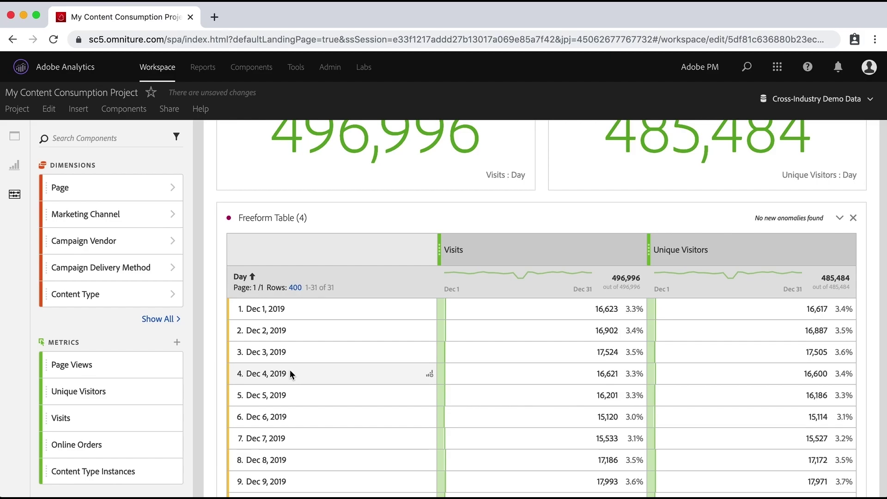
scroll(290, 372, up, 3)
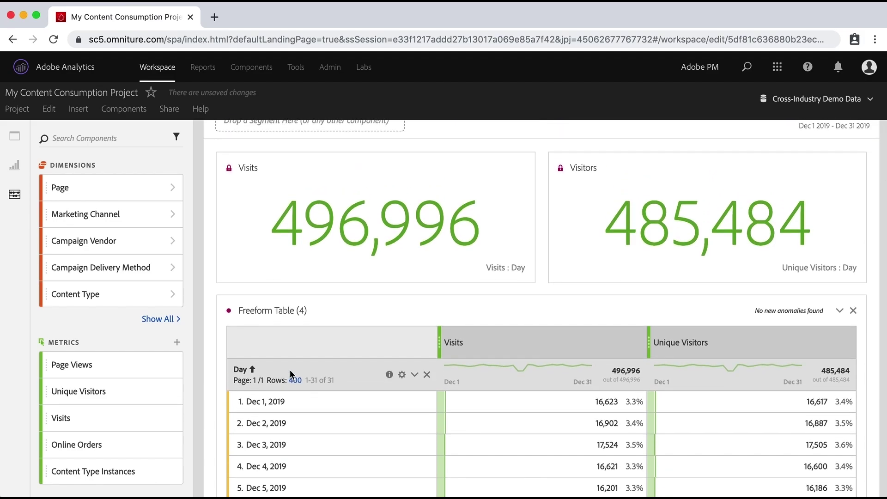
Drag a new empty Freeform Table from Visualizations onto the workspace.
click(16, 166)
scroll(89, 246, up, 5)
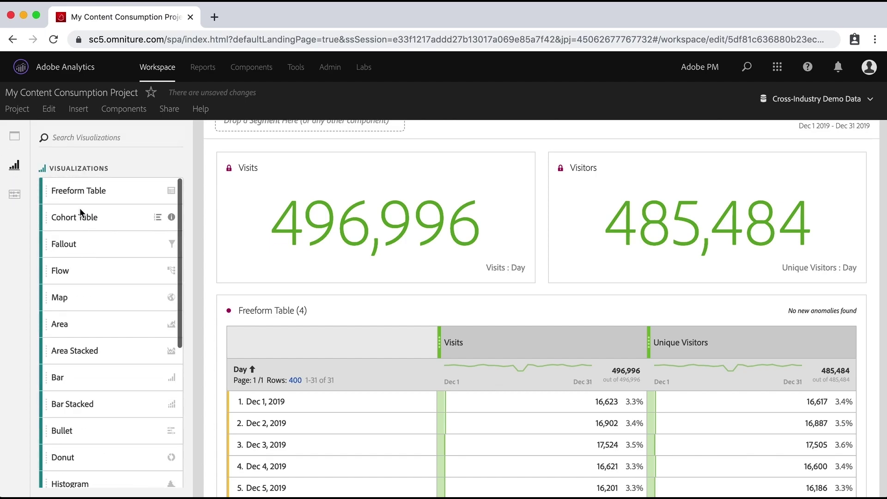
drag(76, 196, 395, 339)
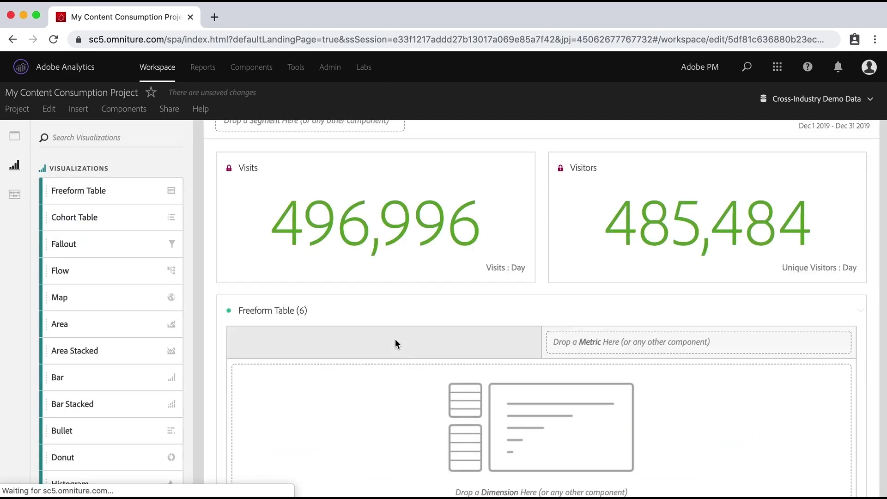
click(95, 138)
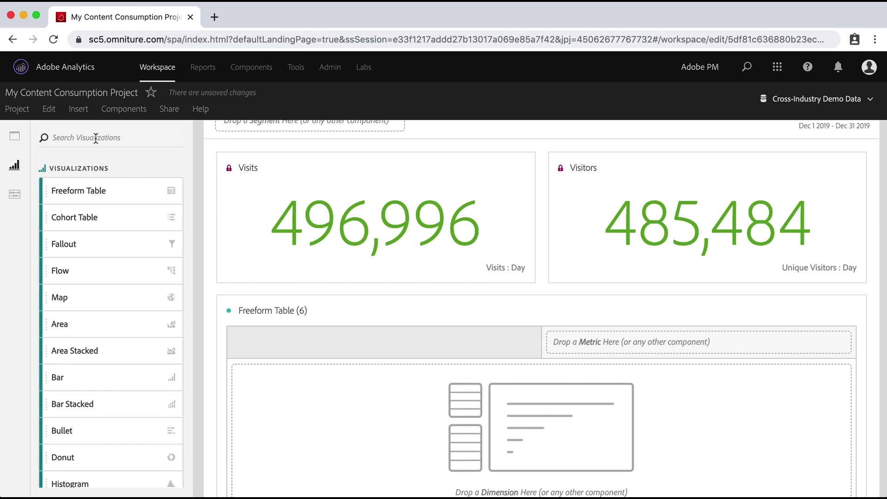
Search components for 'week' and break the new table down by Week.
click(16, 195)
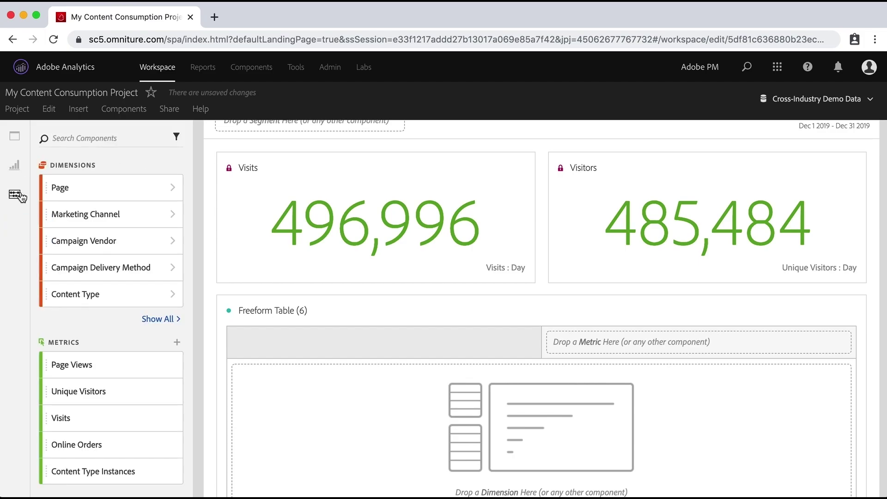
click(92, 141)
text(week)
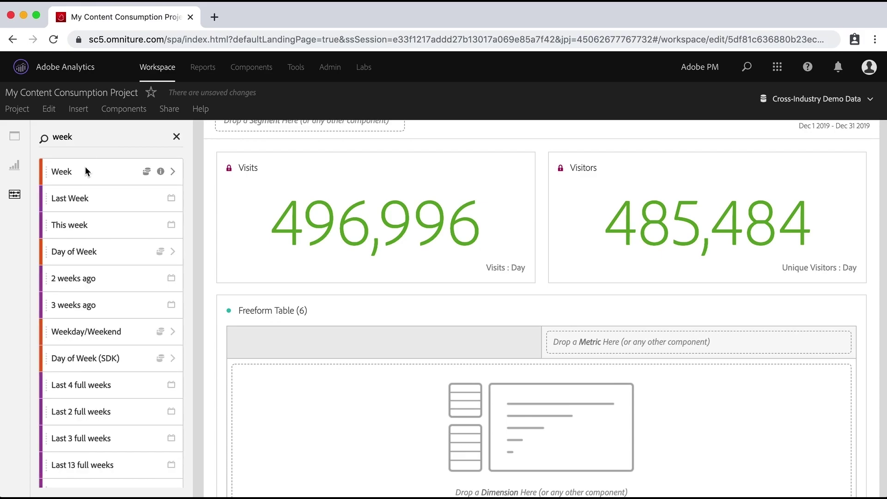
drag(77, 171, 291, 419)
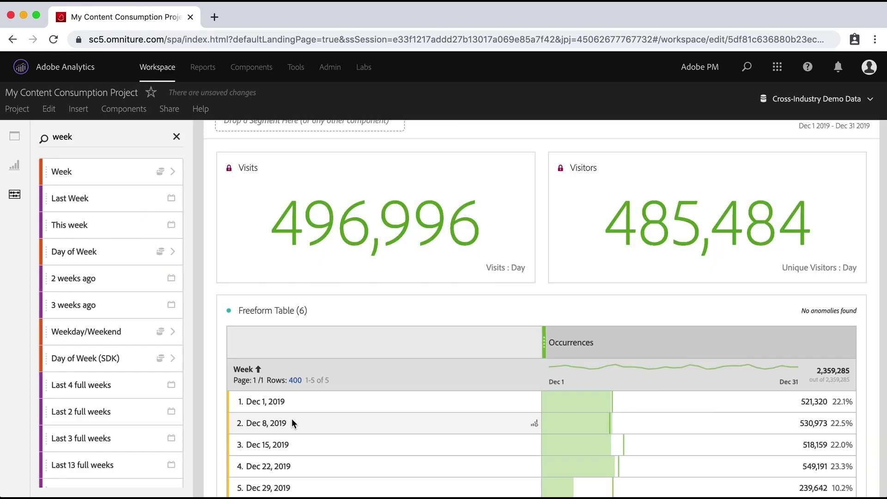
scroll(292, 418, down, 2)
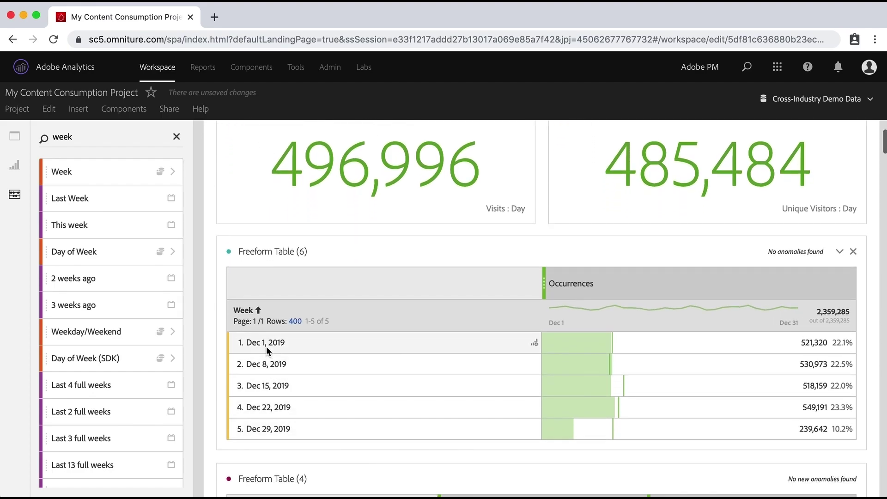
scroll(370, 386, up, 2)
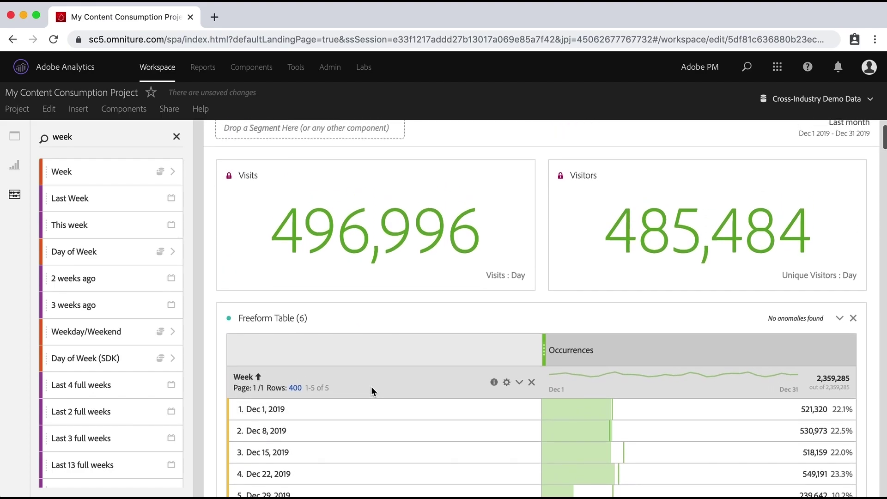
scroll(372, 390, down, 2)
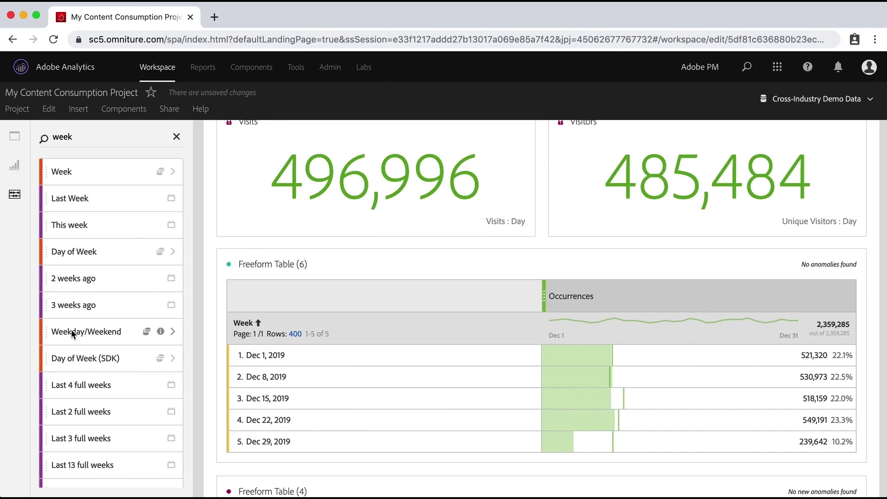
Replace Week with Weekday/Weekend, then Day of Week, and delete that table.
drag(73, 339, 323, 327)
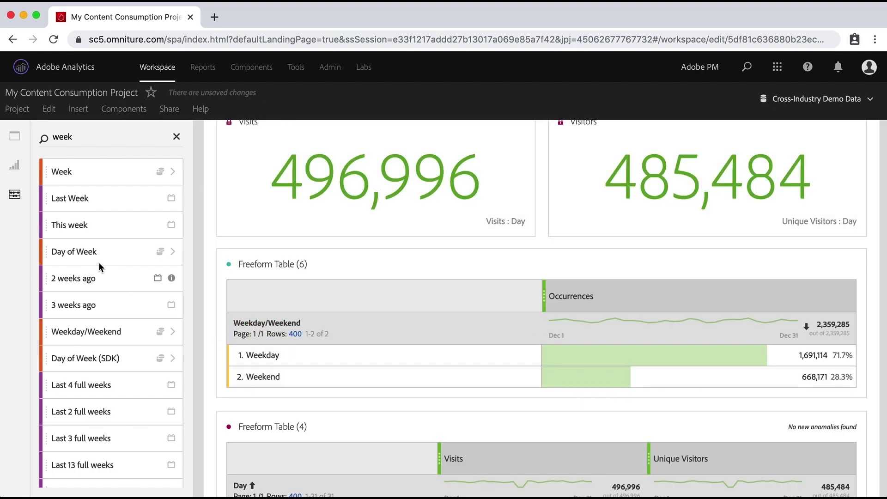
drag(78, 252, 283, 327)
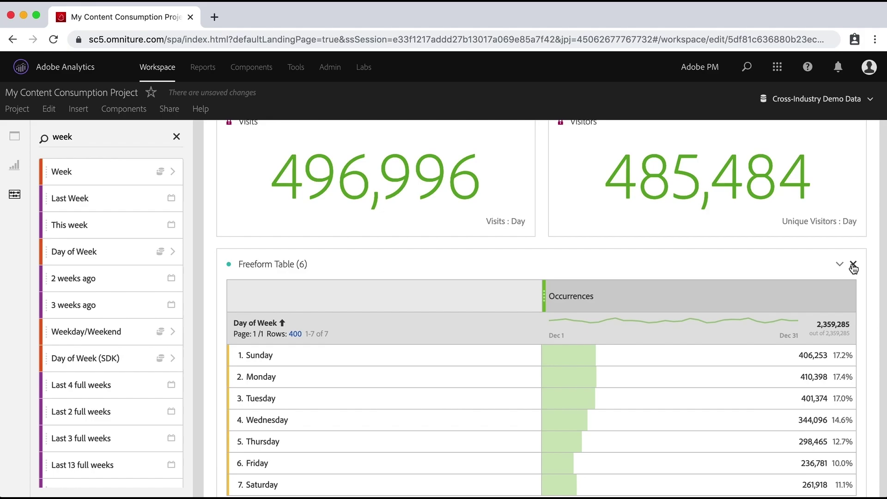
click(853, 265)
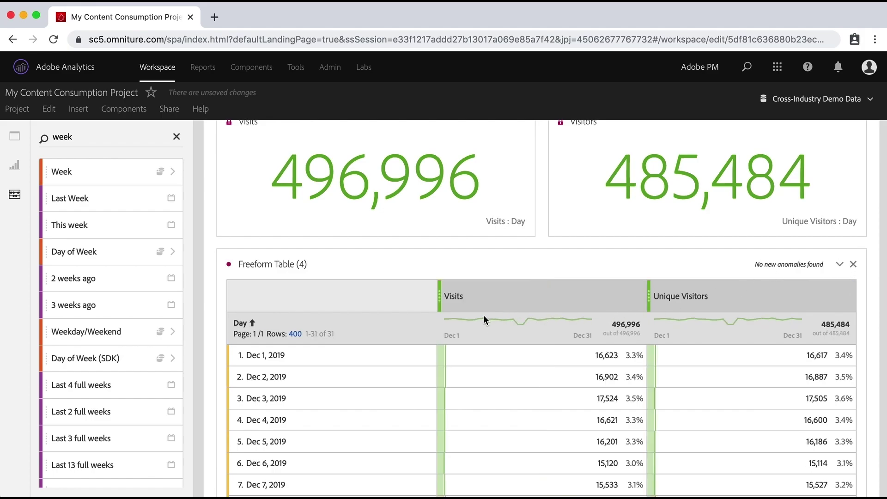
Clear the component search and add a second Page Views column to My Pages.
scroll(485, 318, down, 8)
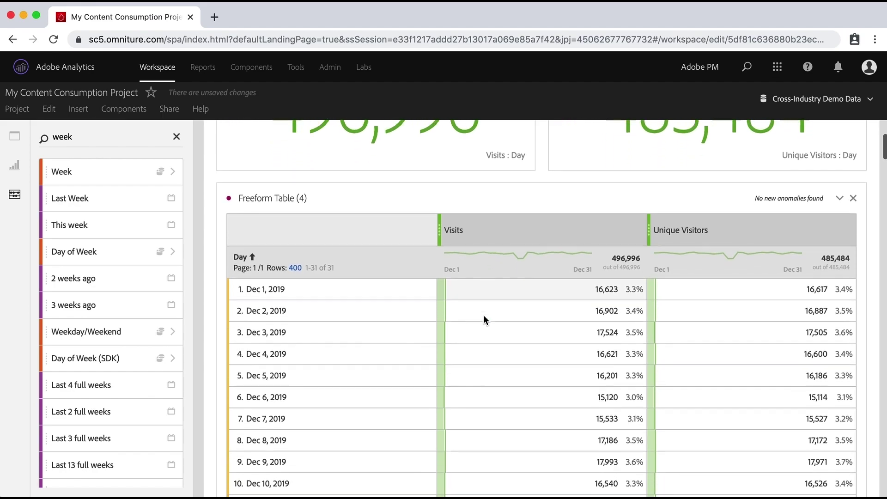
scroll(484, 319, down, 9)
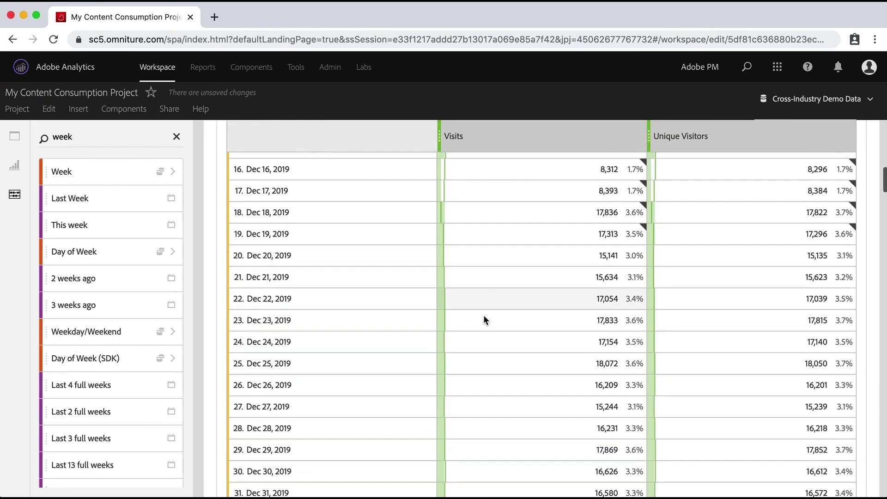
scroll(484, 320, down, 7)
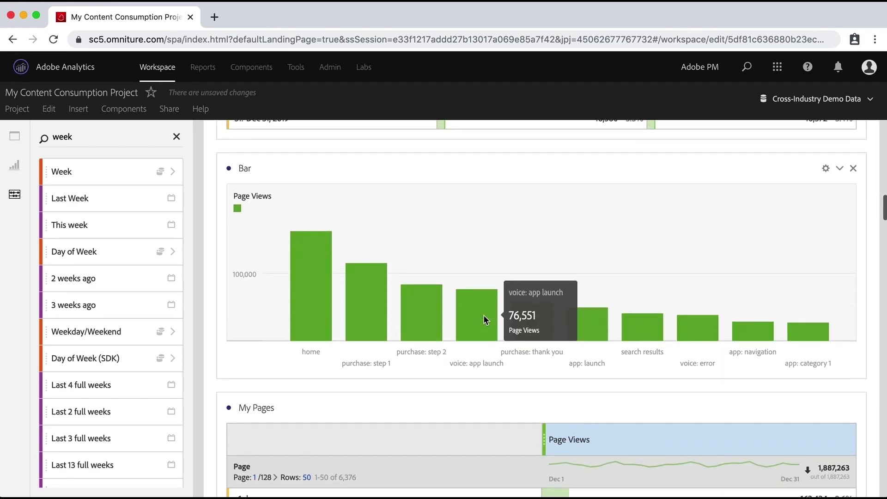
scroll(483, 319, down, 1)
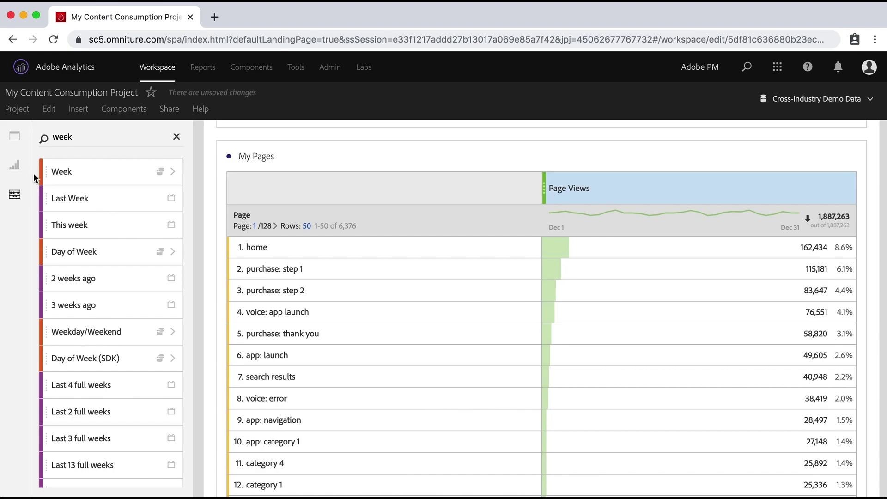
click(176, 137)
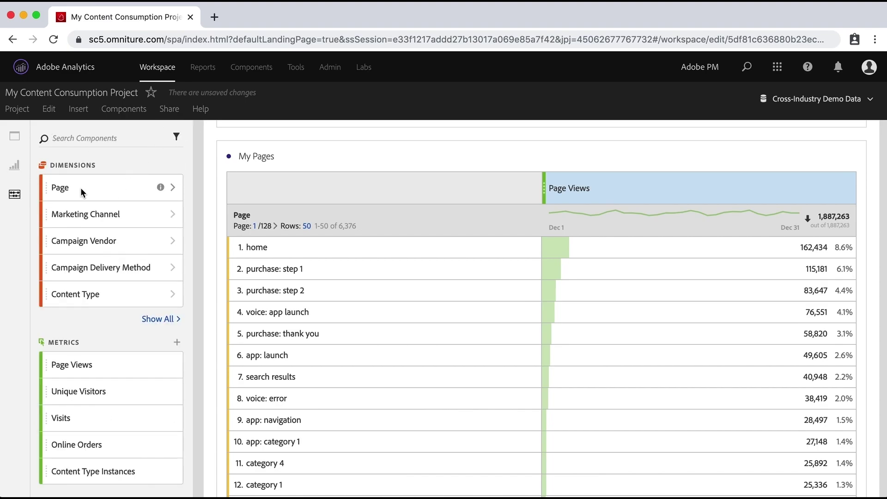
drag(68, 364, 553, 190)
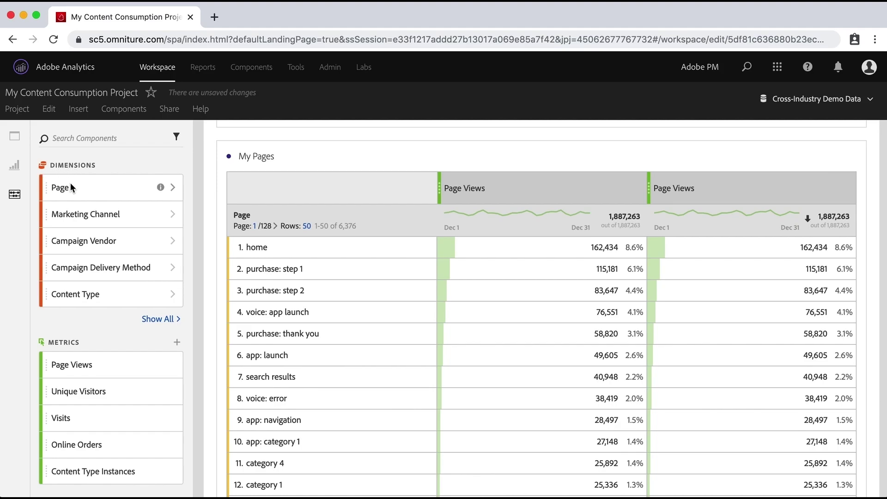
Filter the two Page Views columns to Last month and This month.
scroll(77, 245, down, 3)
scroll(77, 245, down, 8)
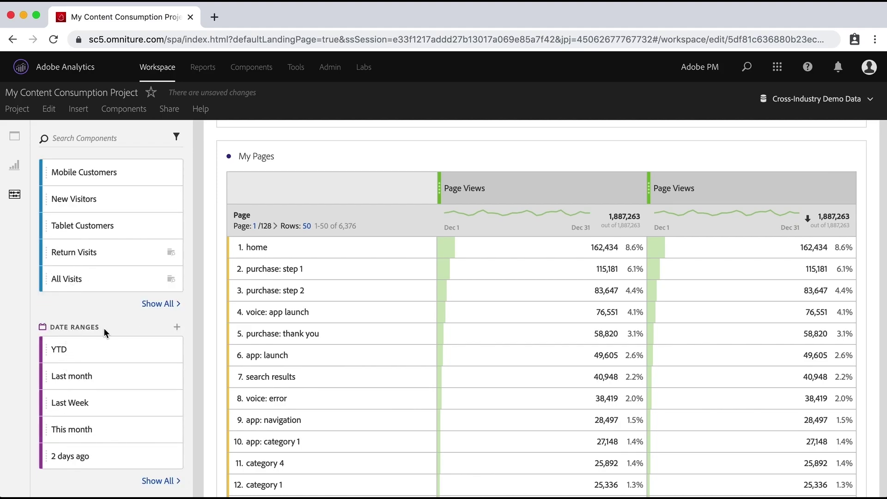
drag(68, 375, 498, 204)
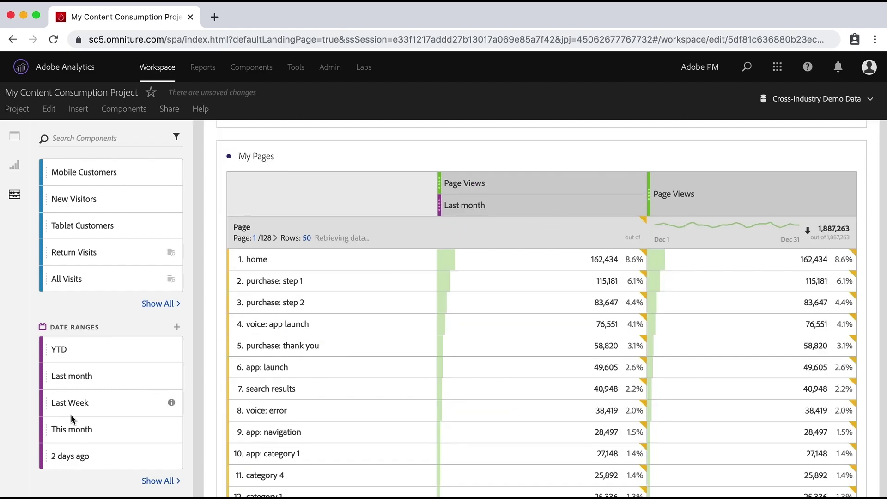
drag(74, 429, 684, 212)
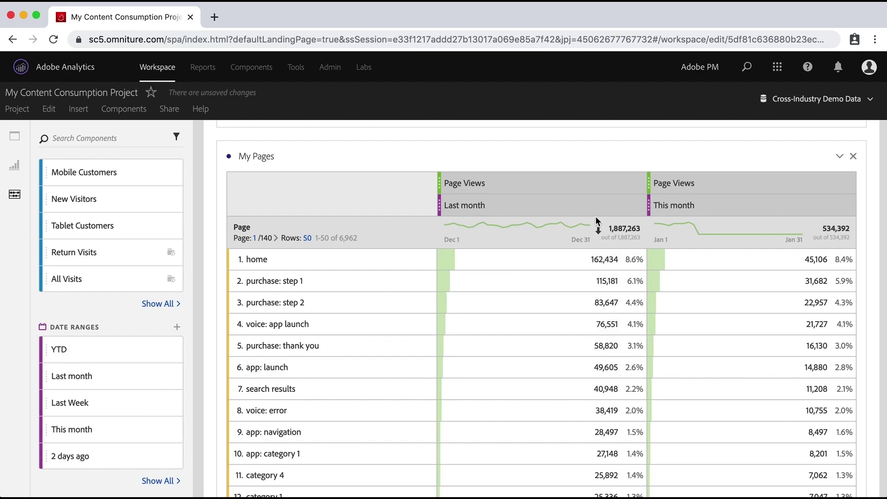
Remove both date filters and the extra column, leaving one Page Views column.
click(635, 205)
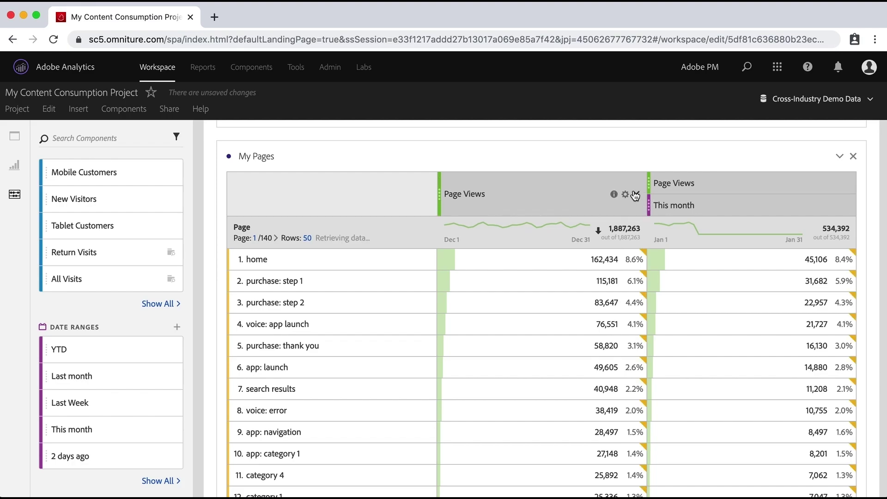
click(637, 195)
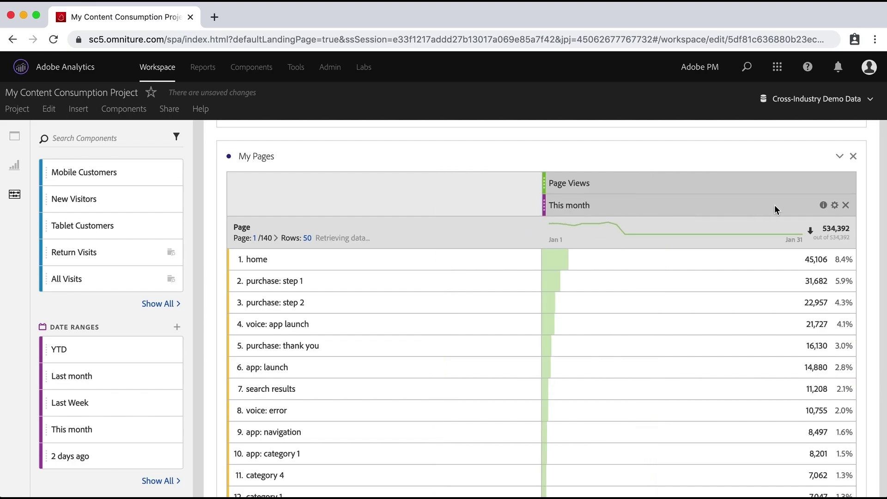
click(847, 206)
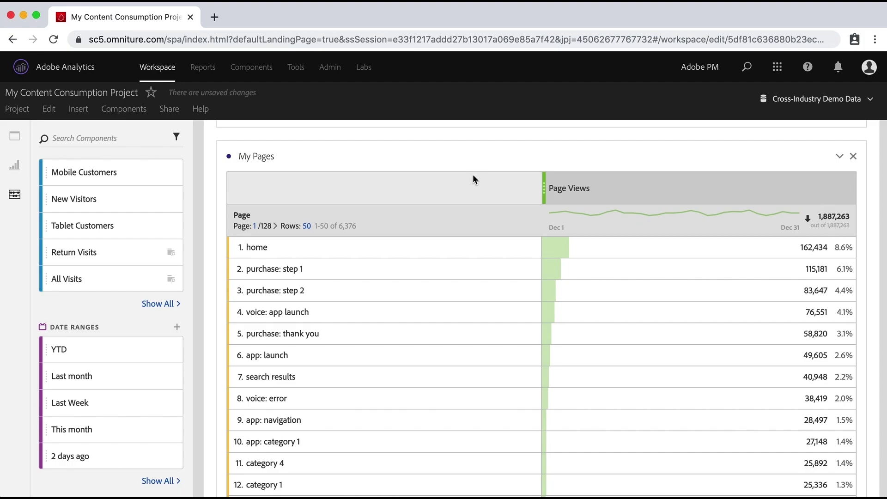
Compare Page Views with 'This month last year', adding Dec 2018 and Percent Change columns.
right_click(627, 190)
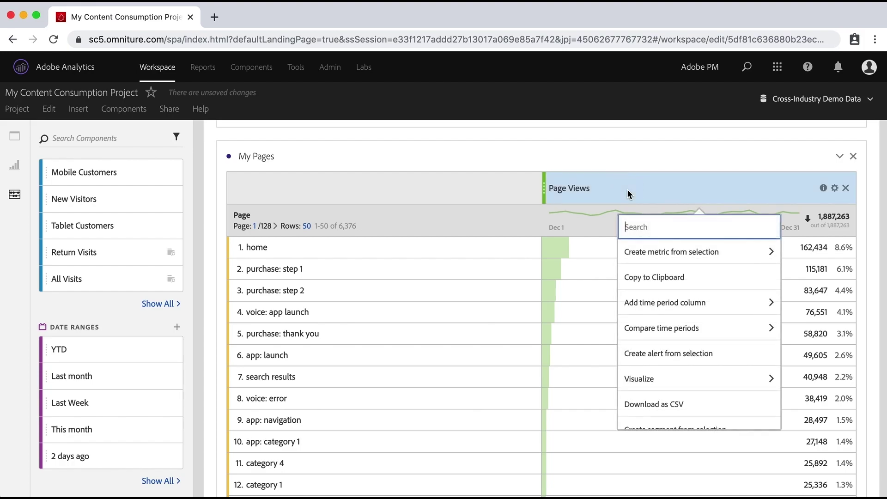
click(652, 329)
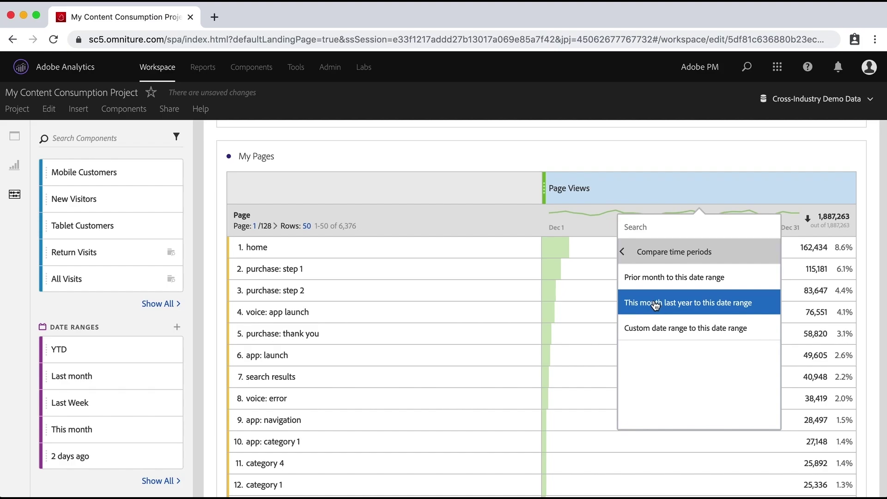
click(655, 304)
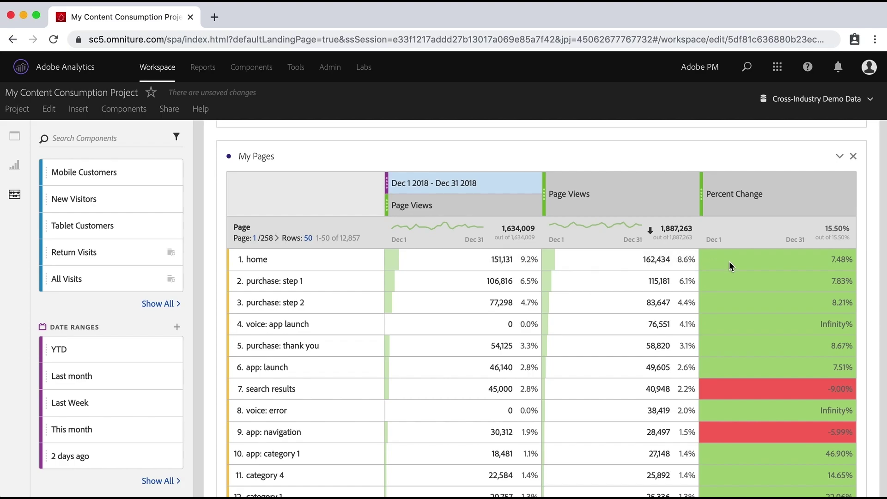
Scroll the workspace back up to Freeform Table (4) with Visits and Unique Visitors.
scroll(746, 277, down, 1)
scroll(744, 369, down, 3)
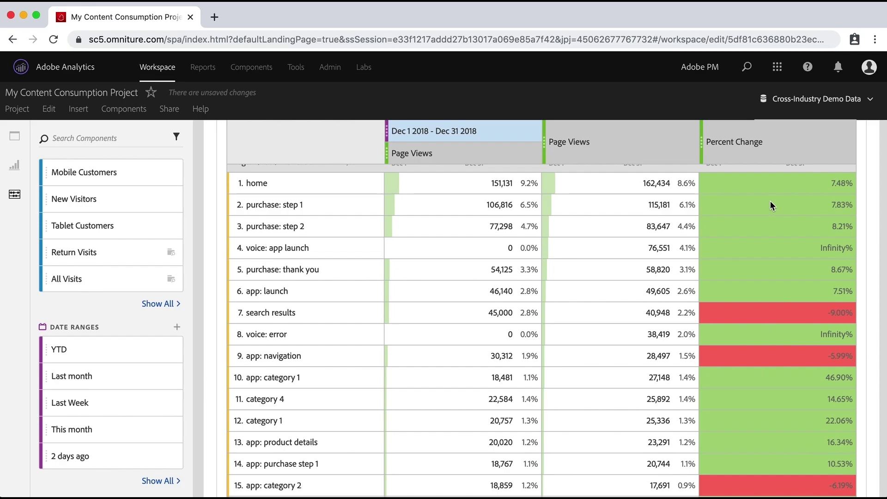
scroll(770, 201, up, 2)
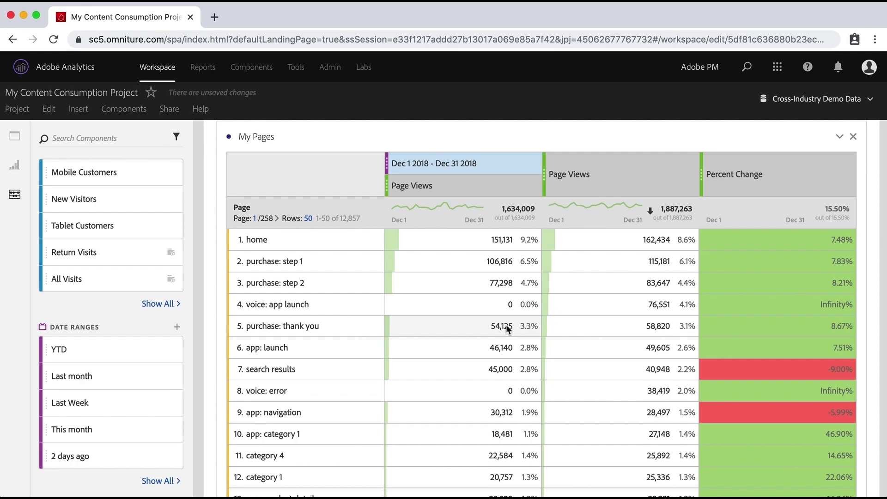
scroll(496, 328, up, 8)
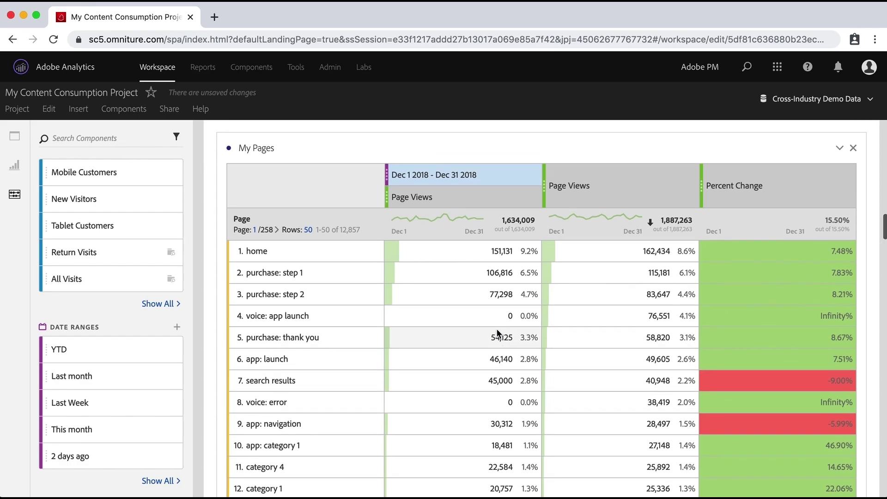
scroll(496, 328, up, 14)
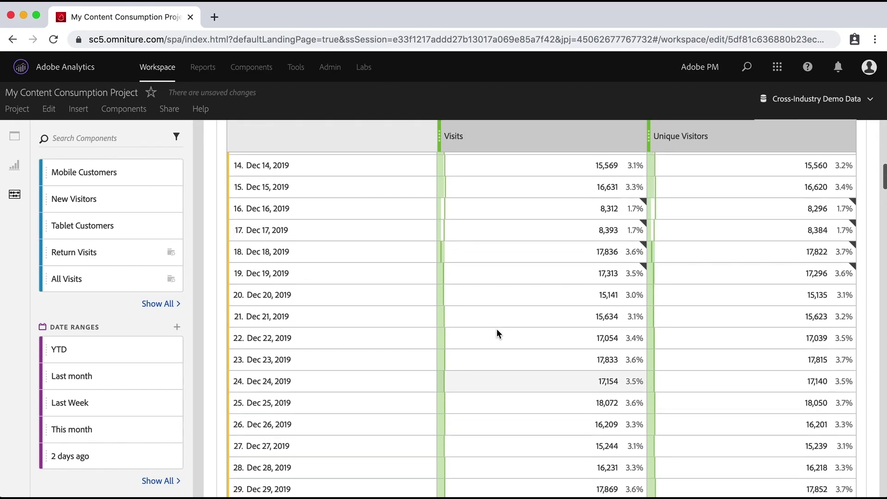
scroll(496, 329, up, 4)
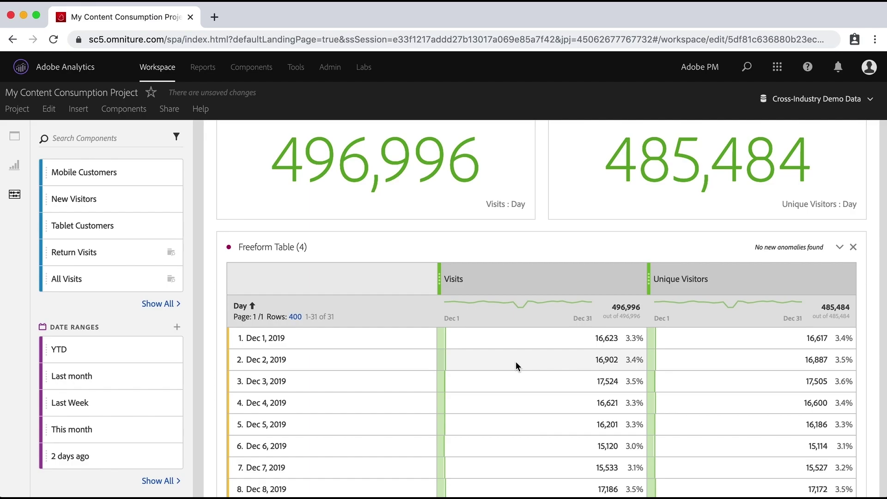
Add Dec 2018 (same month last year) and Nov 2019 (prior month) Visits columns.
right_click(522, 278)
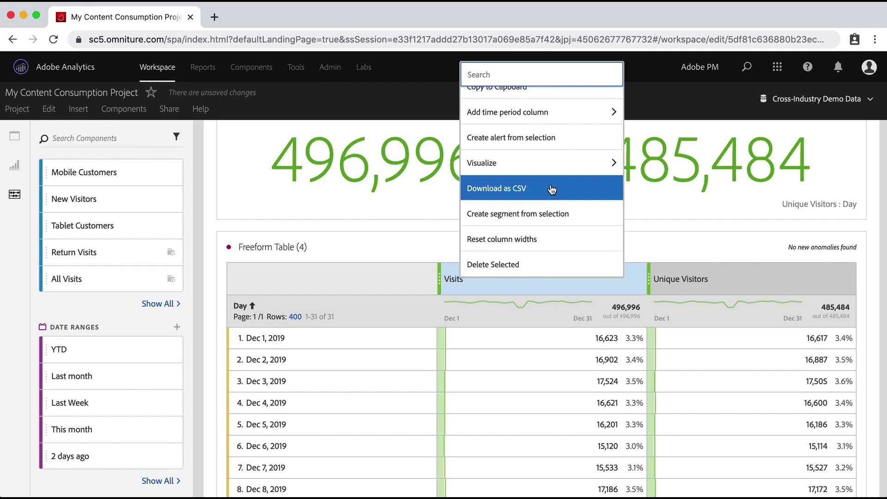
click(561, 116)
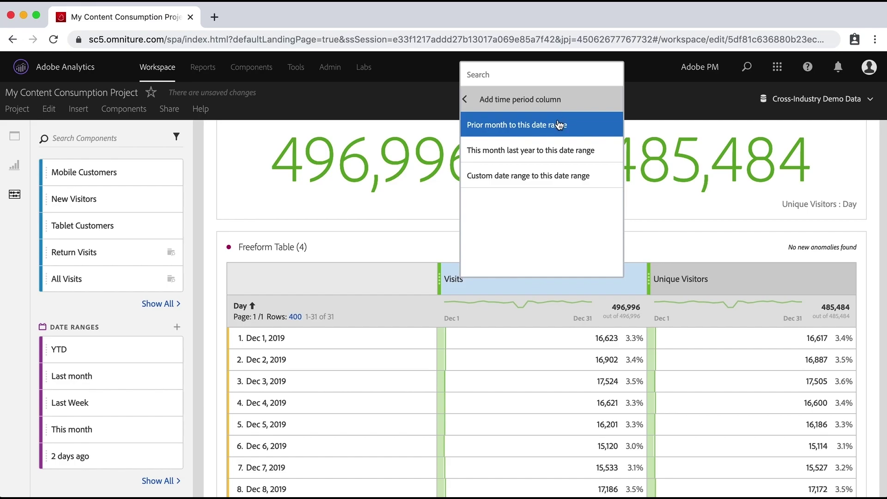
click(530, 153)
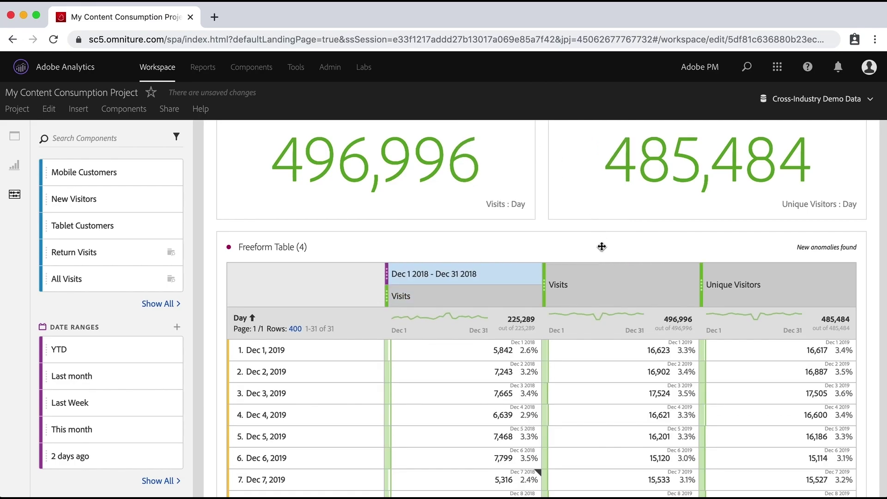
right_click(609, 295)
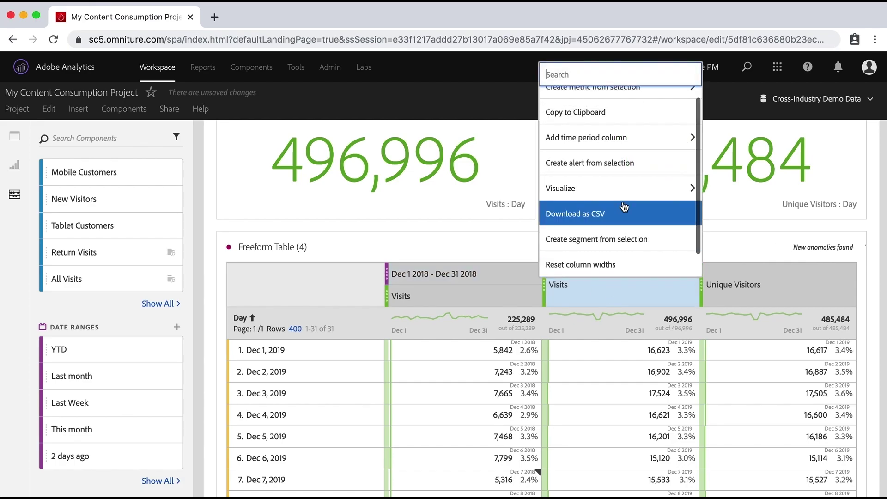
click(612, 139)
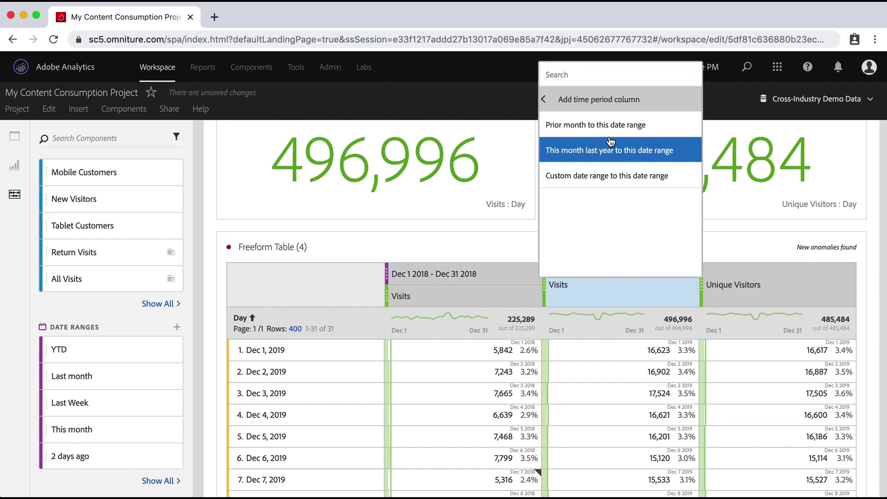
click(606, 125)
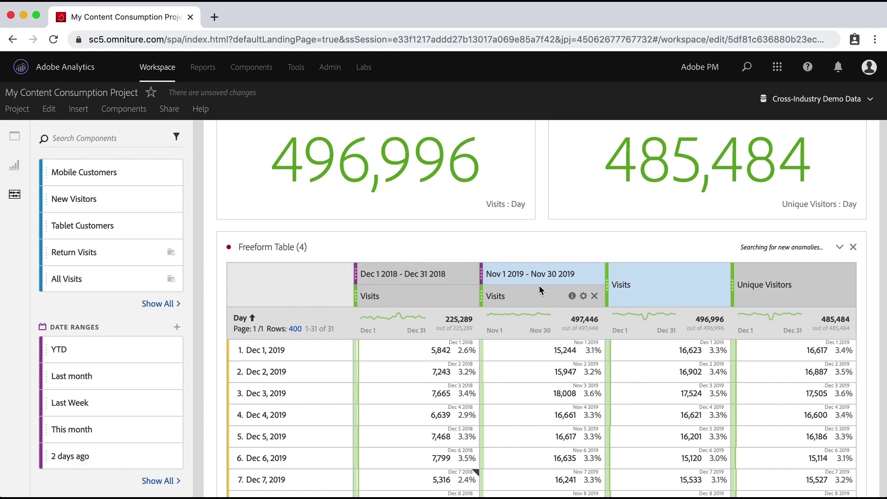
mouse_move(669, 288)
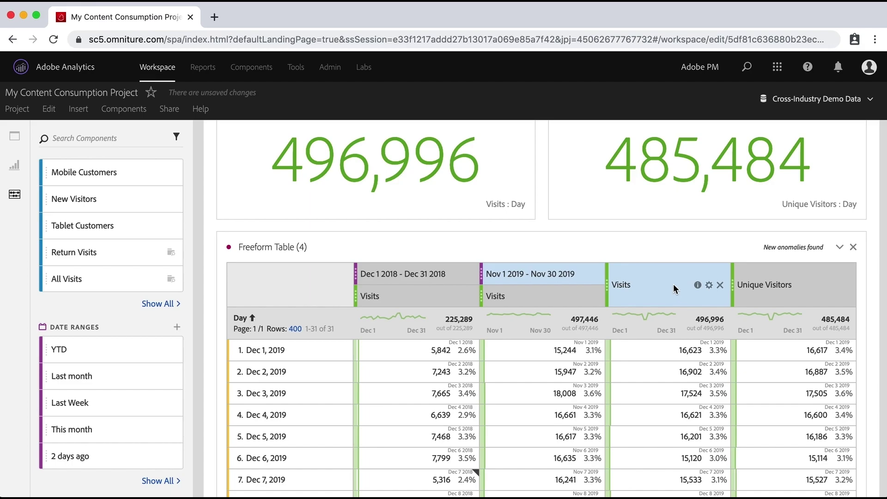
scroll(673, 289, down, 1)
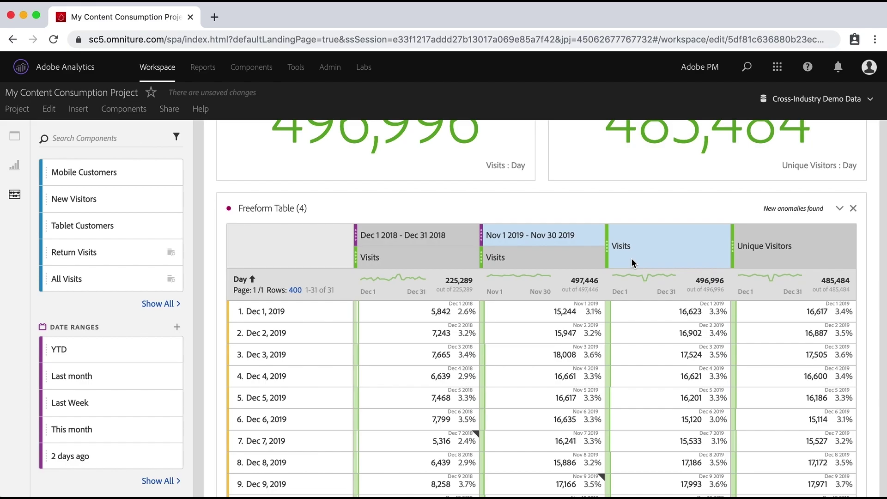
Select the Dec 1–31, 2019 rows across all three Visits columns.
click(275, 311)
scroll(497, 342, down, 10)
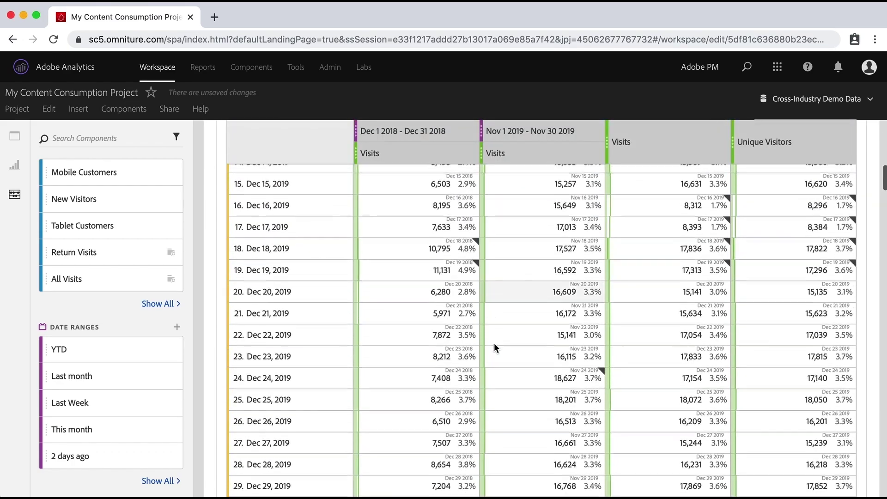
scroll(494, 343, down, 5)
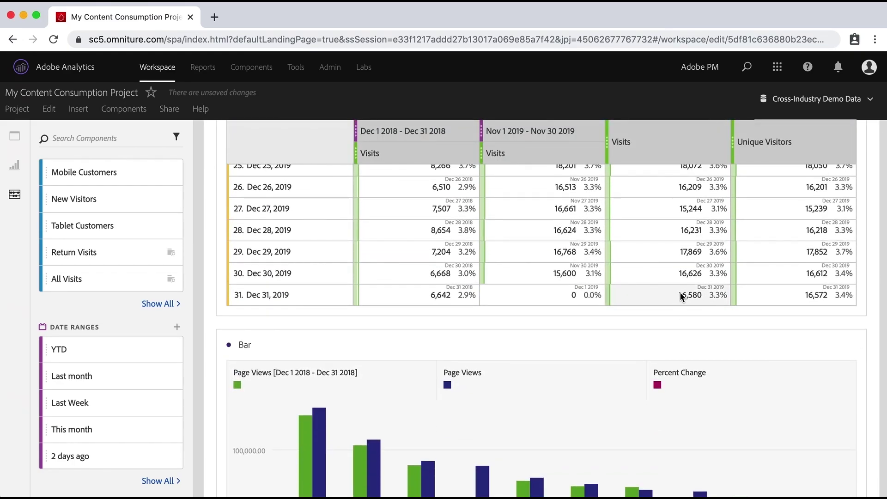
shift+click(682, 296)
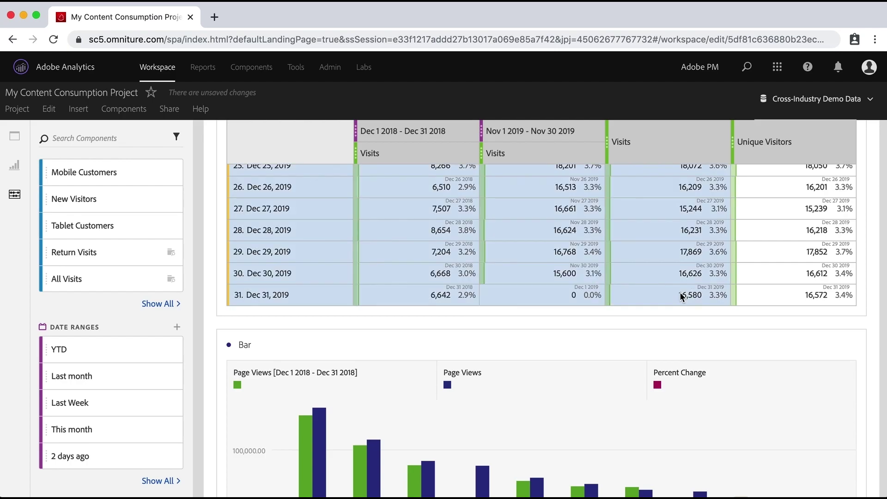
scroll(679, 297, up, 15)
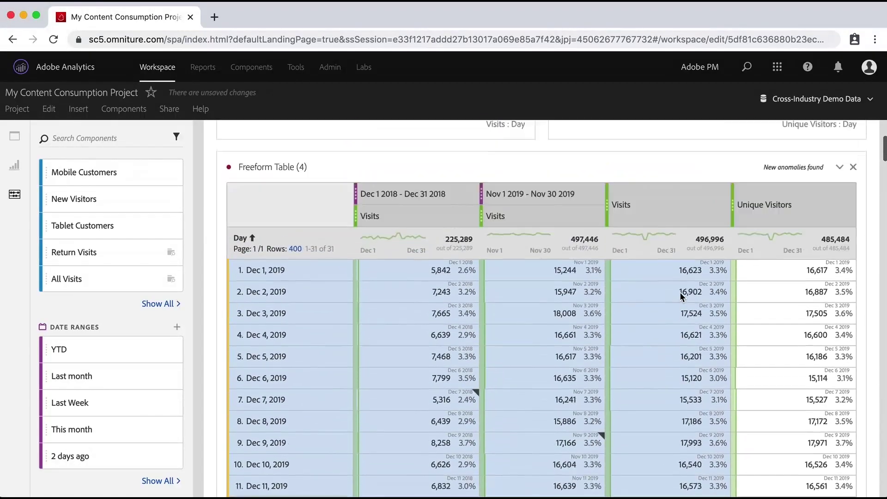
Place a Line chart above the Freeform Table and lock it to the selected rows.
click(15, 168)
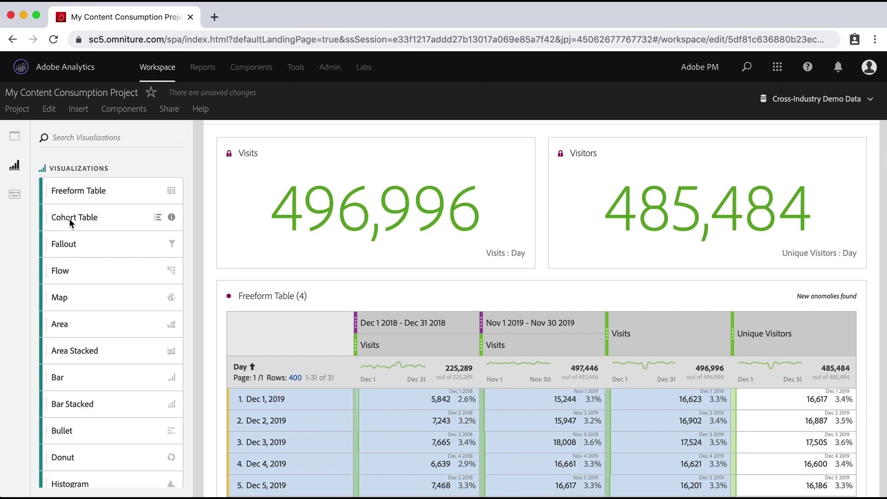
scroll(88, 241, down, 6)
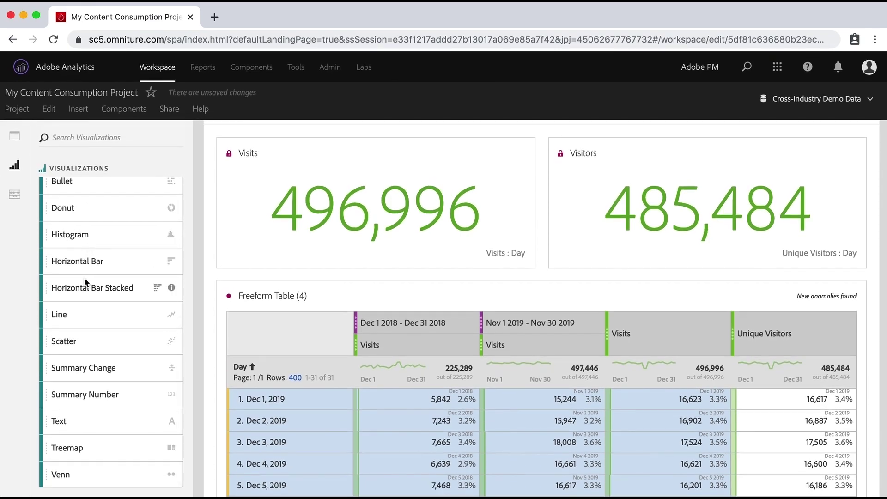
drag(60, 312, 378, 356)
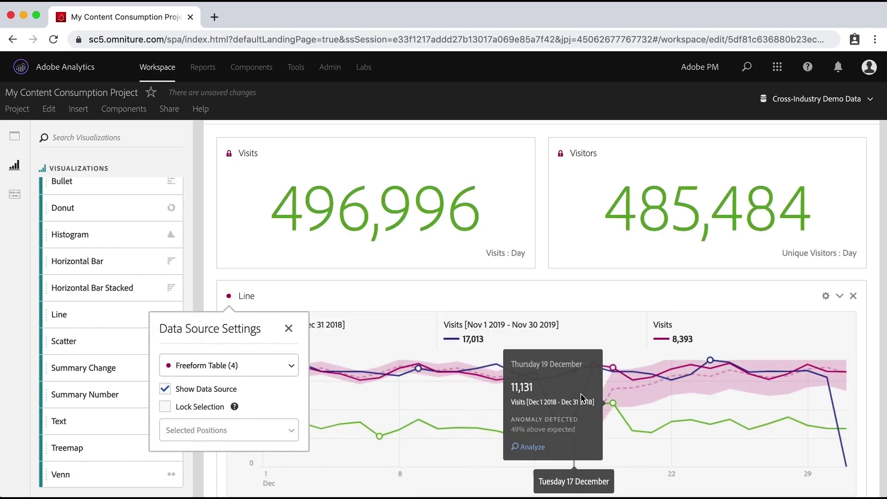
scroll(583, 398, down, 2)
scroll(583, 398, down, 1)
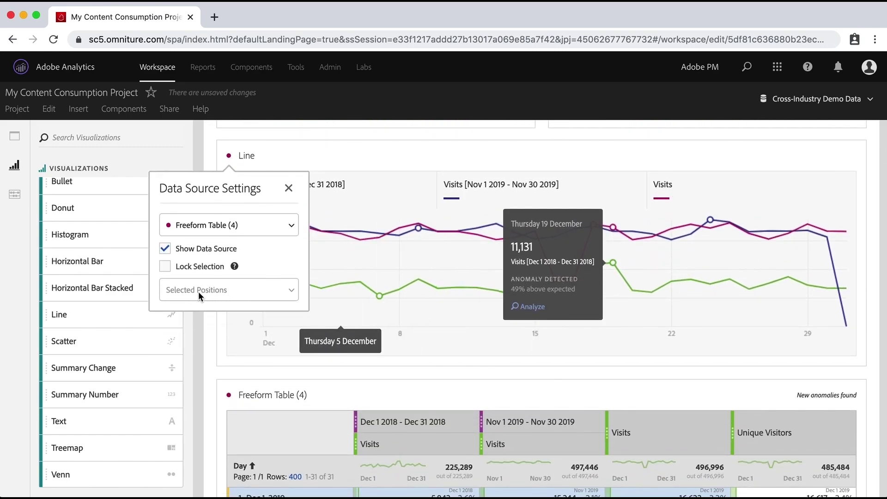
click(165, 266)
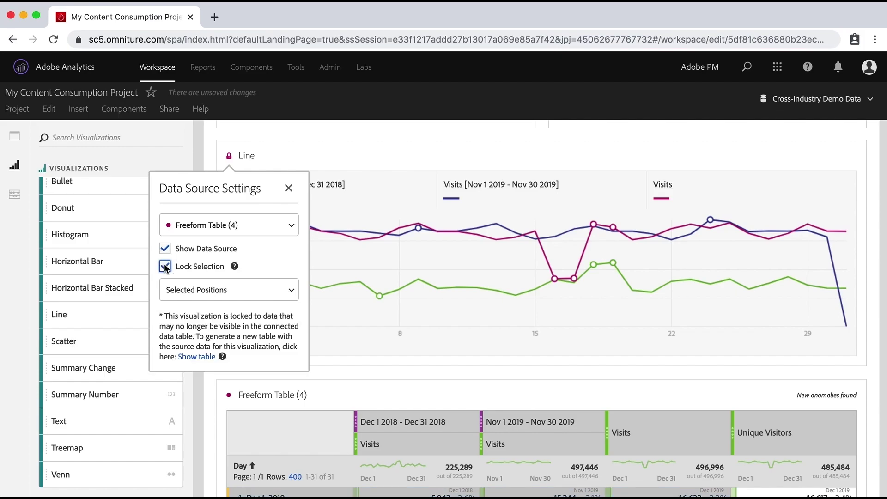
click(289, 188)
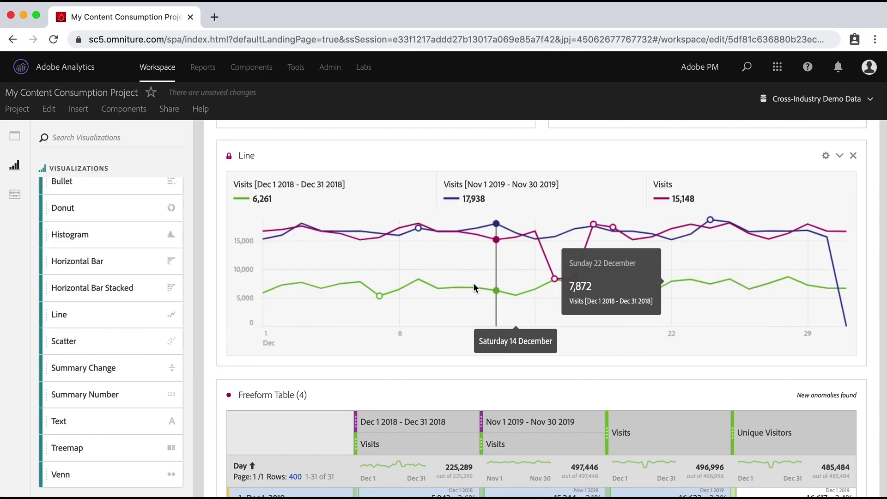
Collapse the Freeform Table so only the locked Visits line chart comparing the three periods remains open.
scroll(429, 372, down, 3)
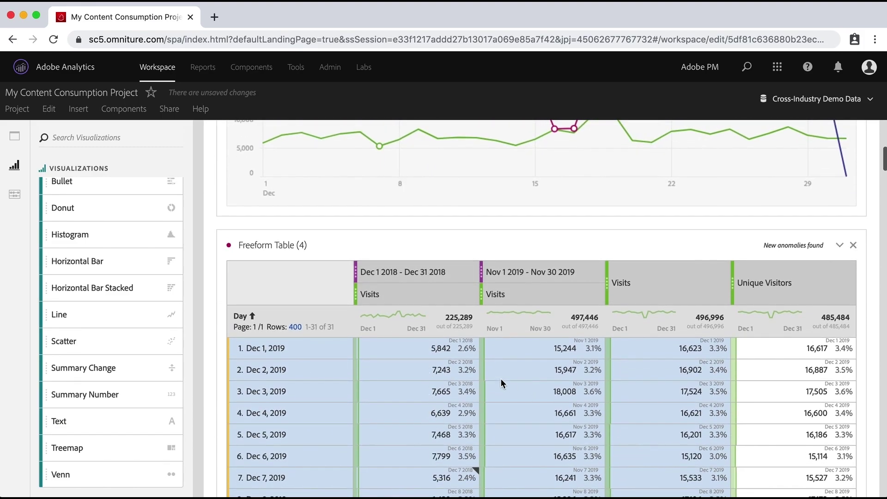
scroll(442, 284, up, 3)
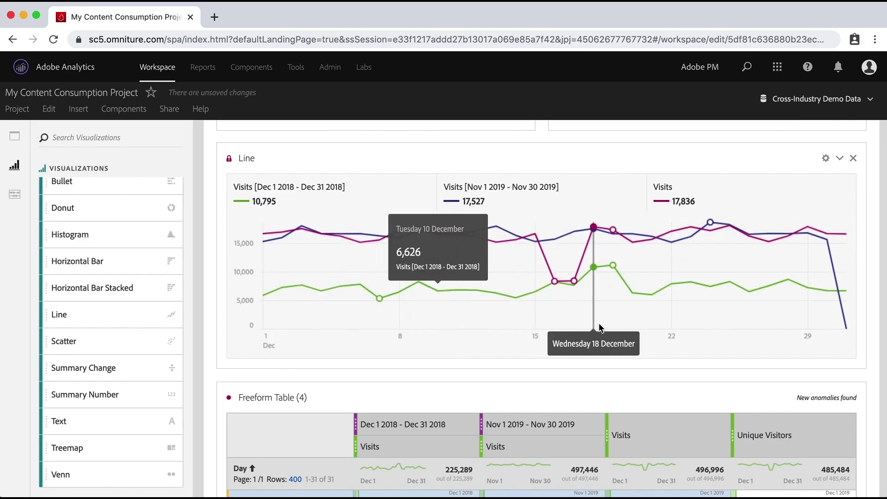
scroll(842, 360, down, 2)
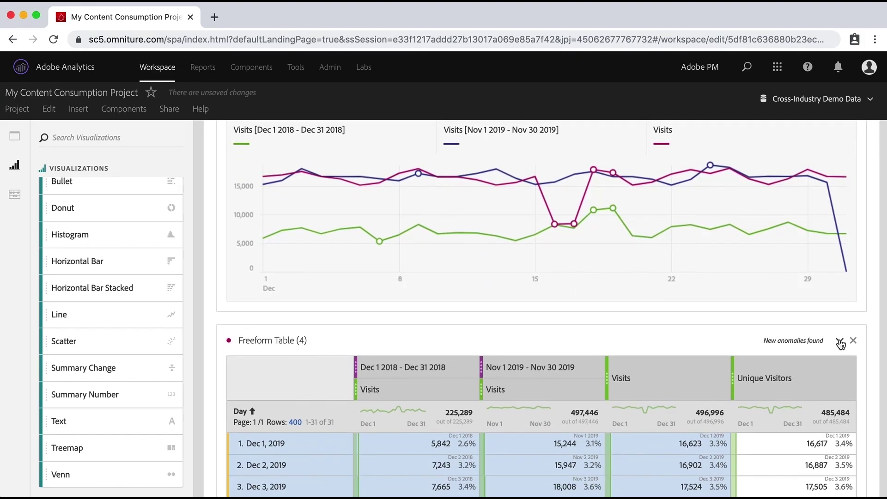
click(839, 342)
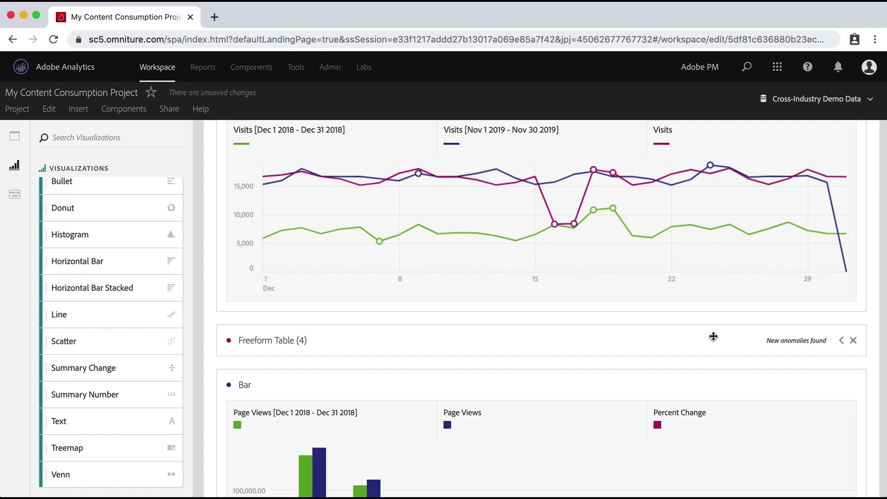
scroll(531, 325, up, 5)
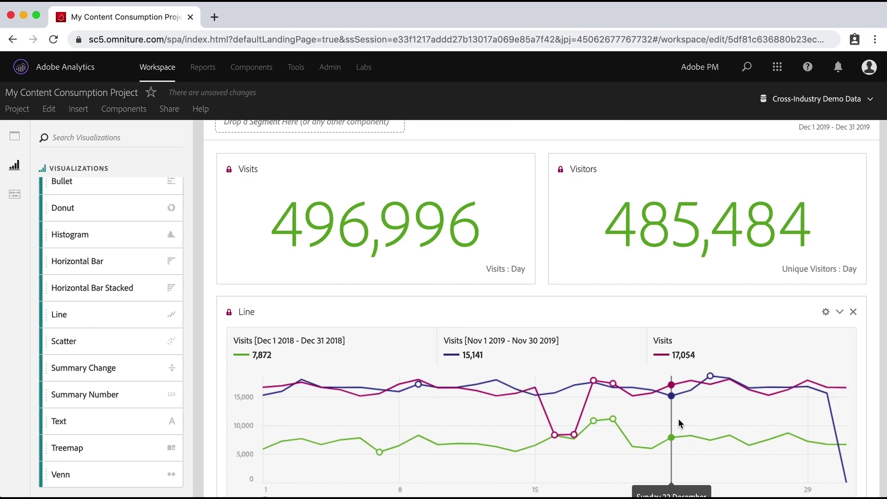
Show all Date Ranges in the Components panel and browse presets like Last 52 full weeks and YTD.
click(15, 194)
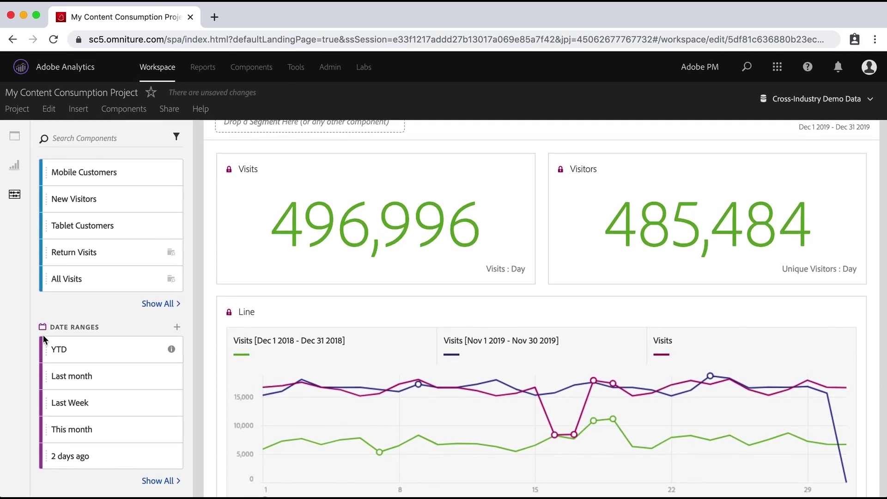
click(157, 481)
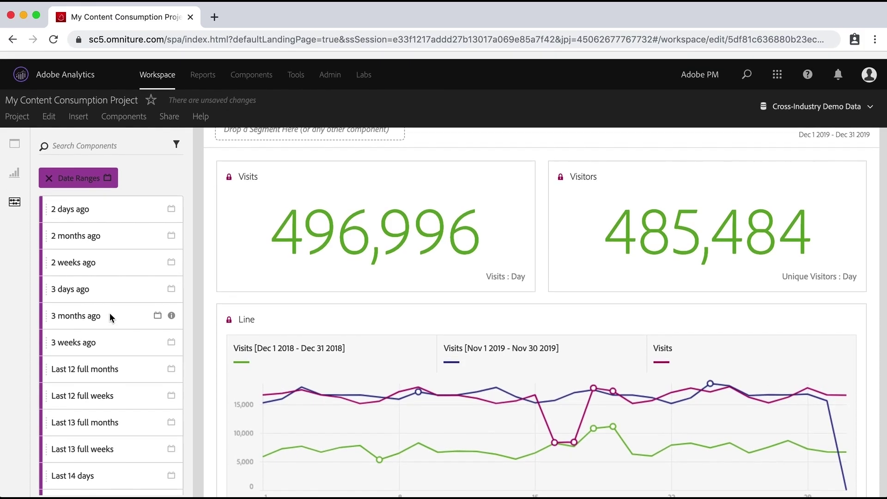
scroll(107, 336, down, 15)
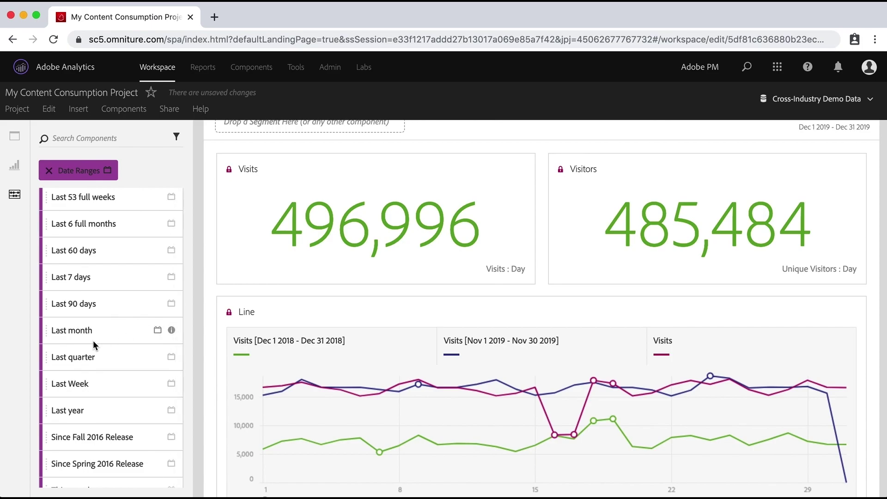
scroll(93, 342, up, 6)
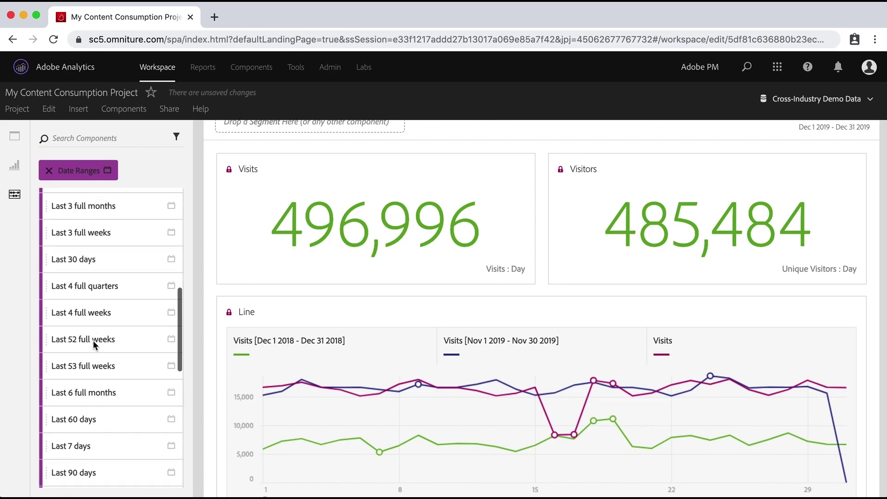
scroll(92, 340, up, 5)
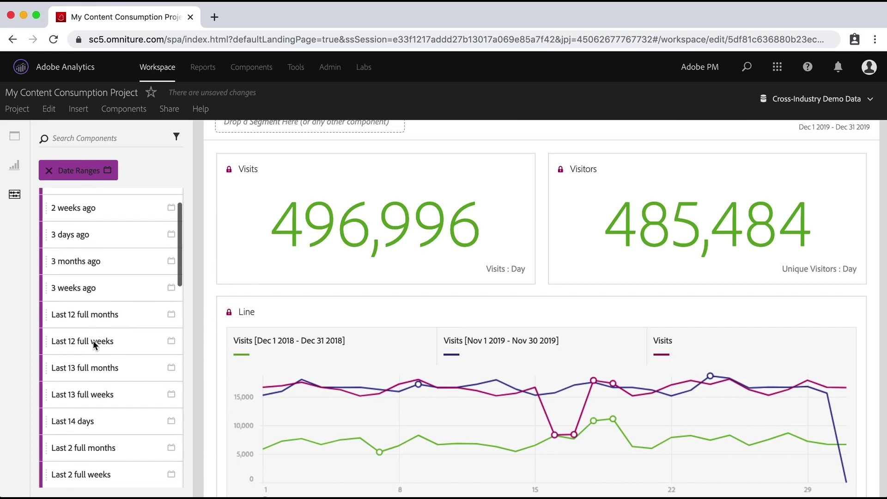
scroll(93, 340, down, 5)
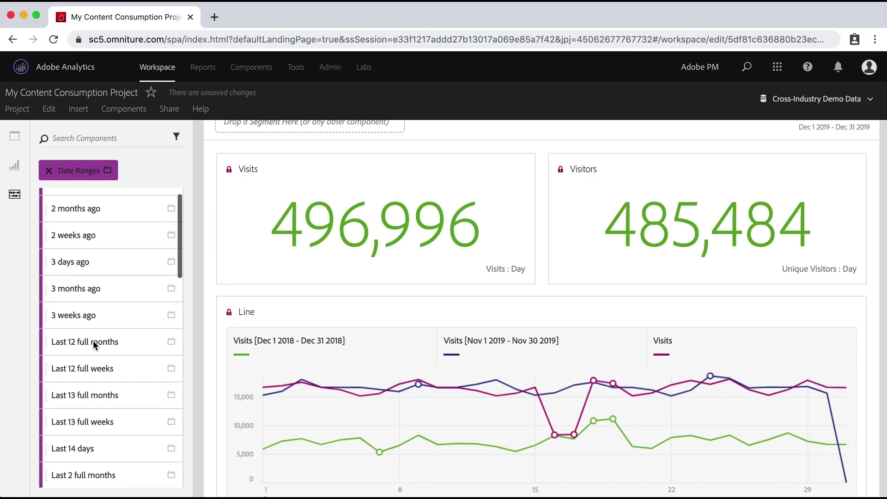
scroll(93, 340, down, 5)
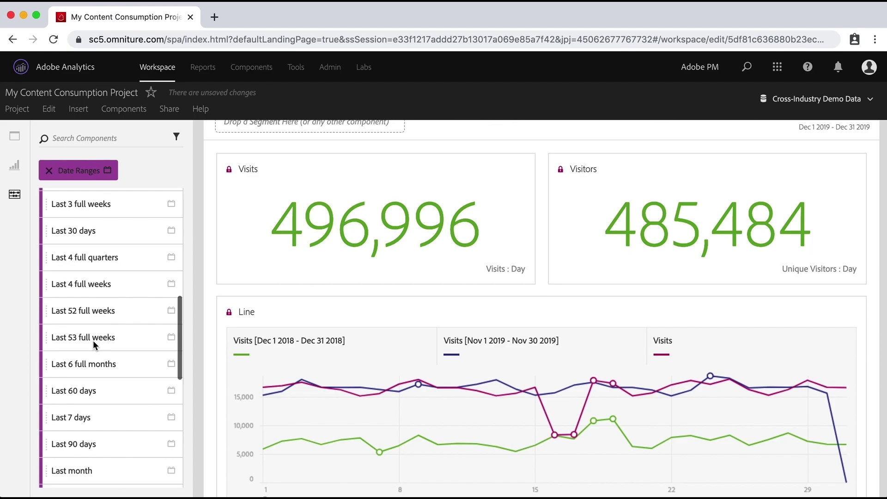
scroll(93, 343, down, 5)
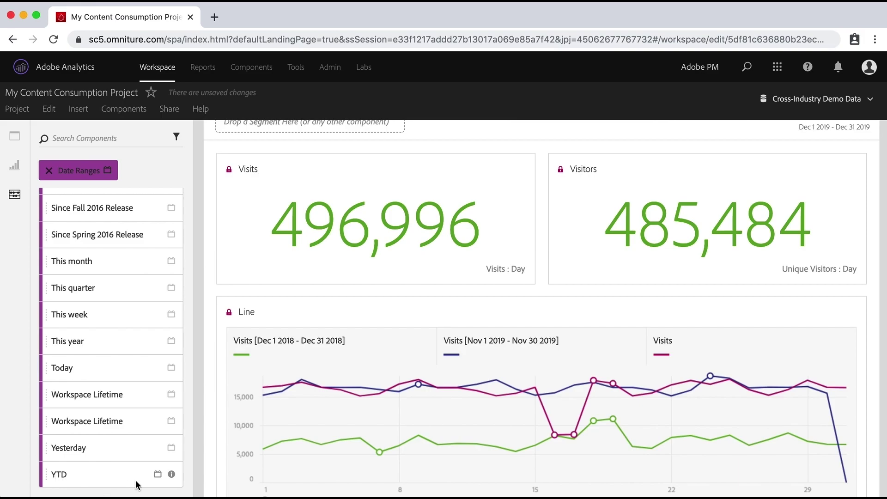
click(171, 474)
scroll(204, 349, up, 2)
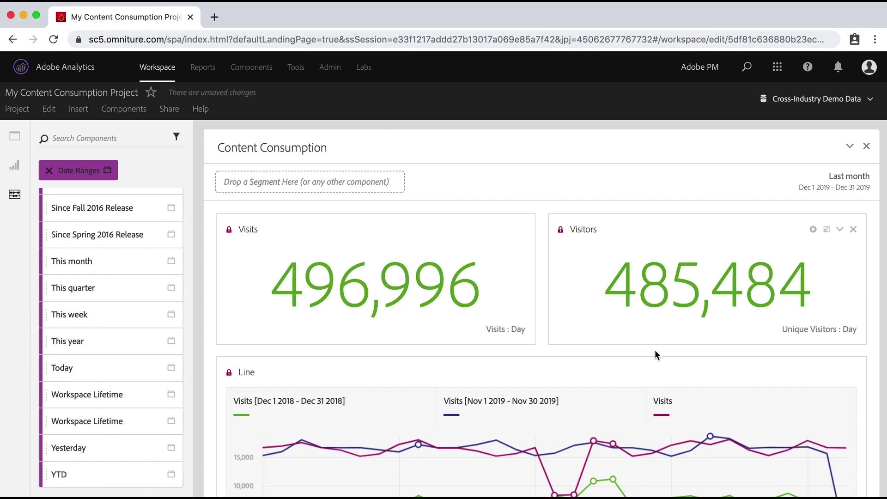
scroll(665, 358, down, 2)
scroll(667, 361, down, 2)
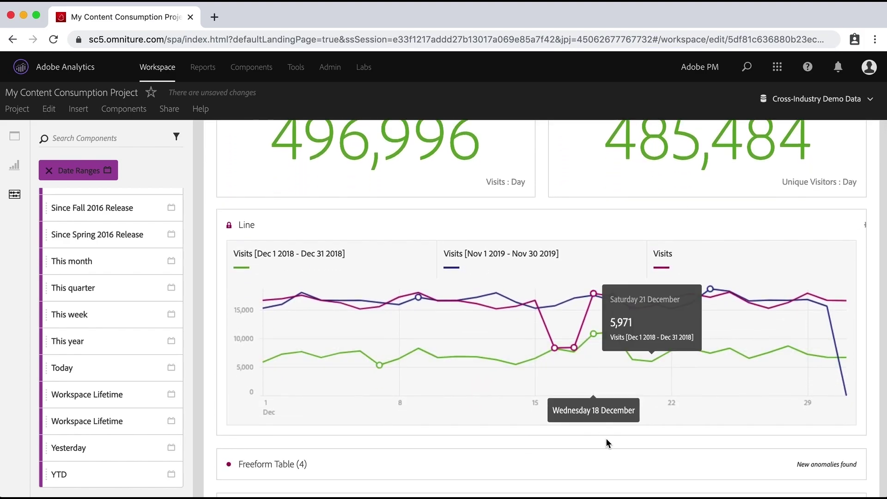